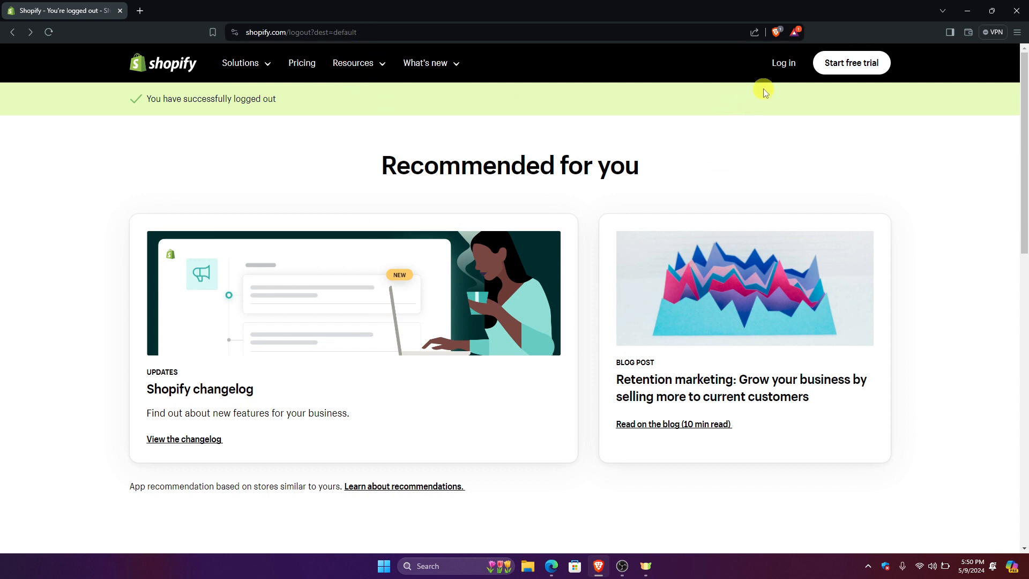
Log in to Shopify with the Google account and dismiss the trial extension offer on the store's home page
{"action": "left_click", "coordinate": [783, 63]}
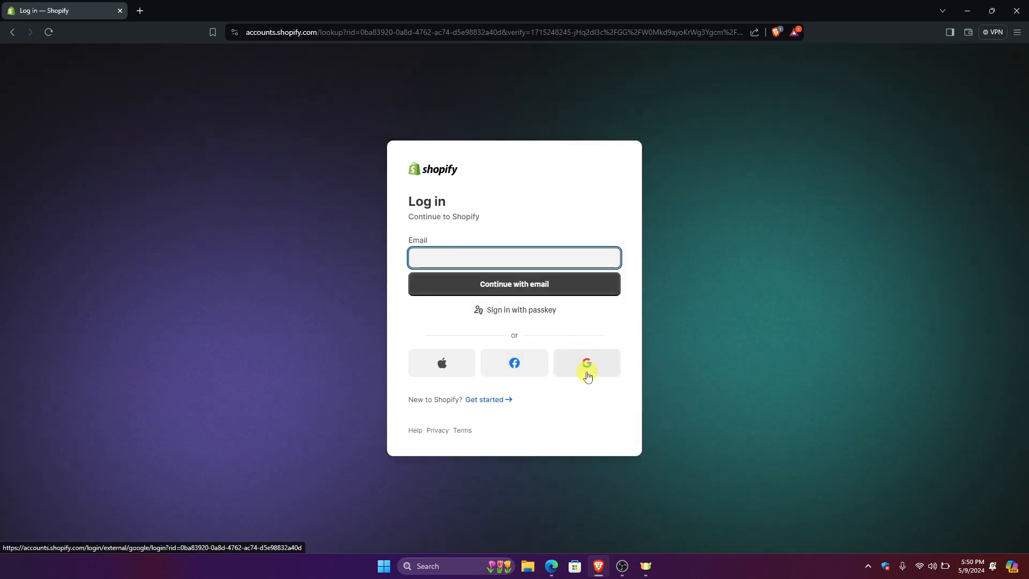
{"action": "left_click", "coordinate": [590, 375]}
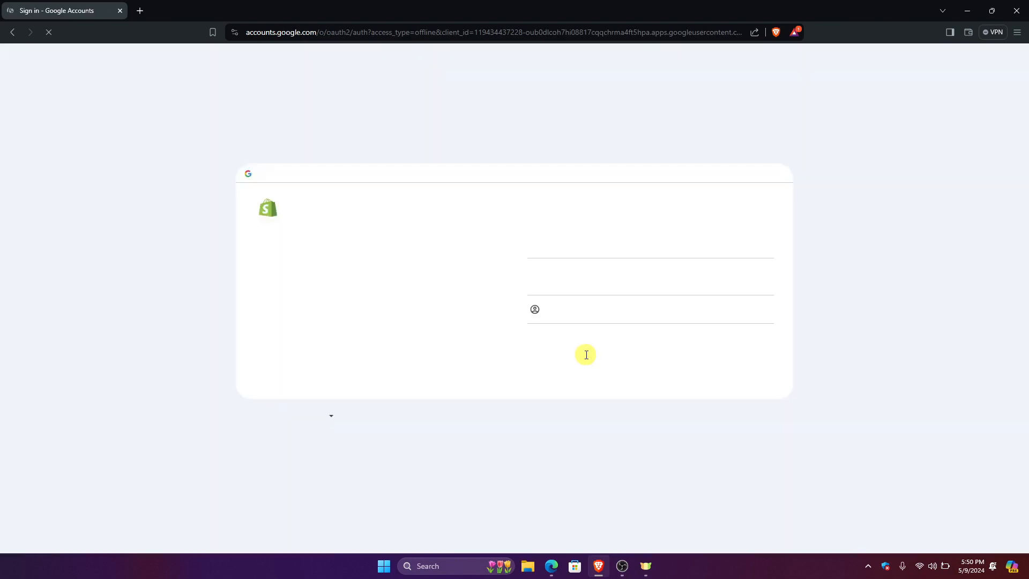
{"action": "left_click", "coordinate": [589, 274]}
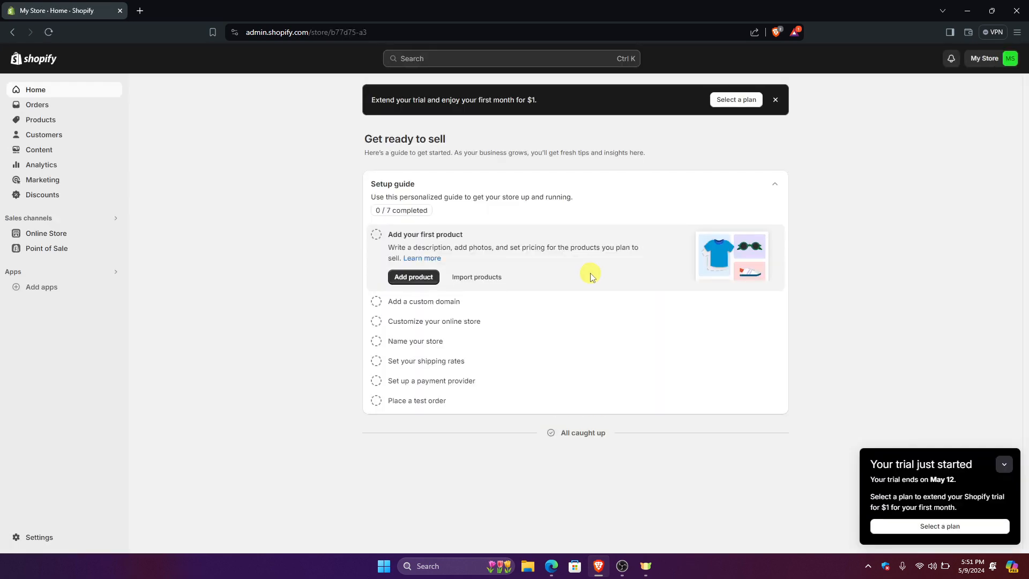
{"action": "left_click", "coordinate": [776, 100]}
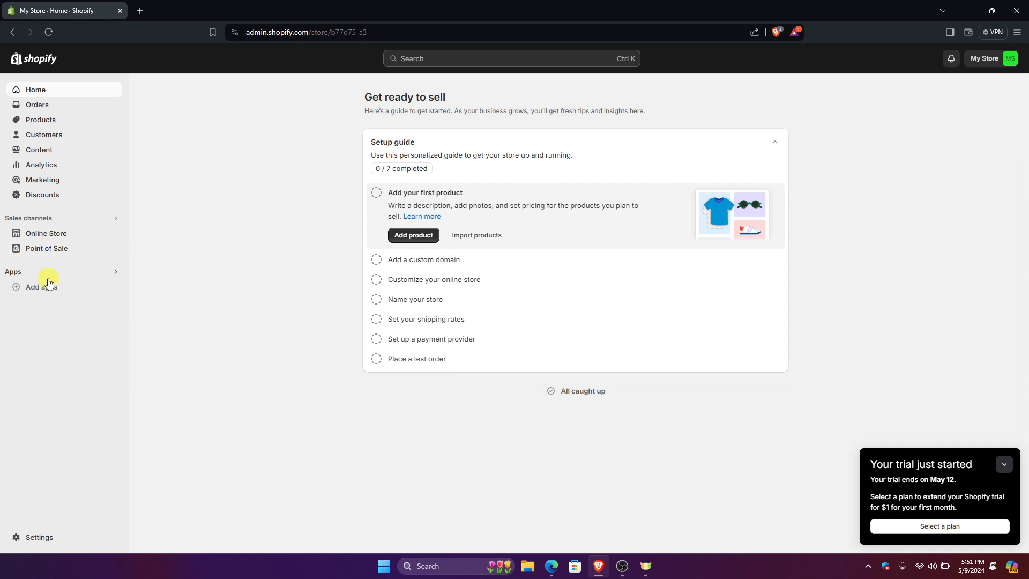
Find the Facebook & Instagram app by Meta in the Shopify App Store and start its installation
{"action": "left_click", "coordinate": [37, 291]}
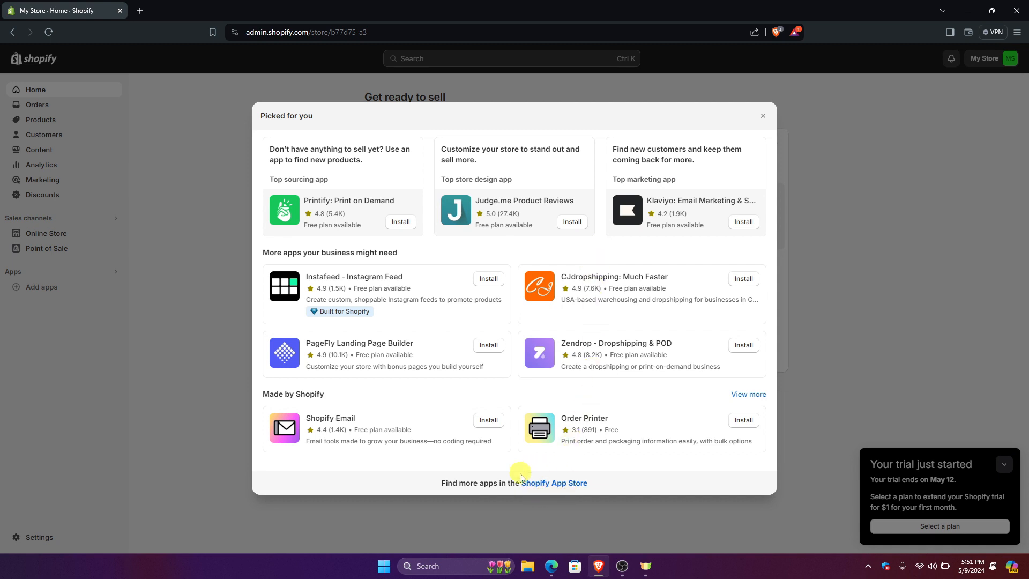
{"action": "left_click", "coordinate": [556, 484]}
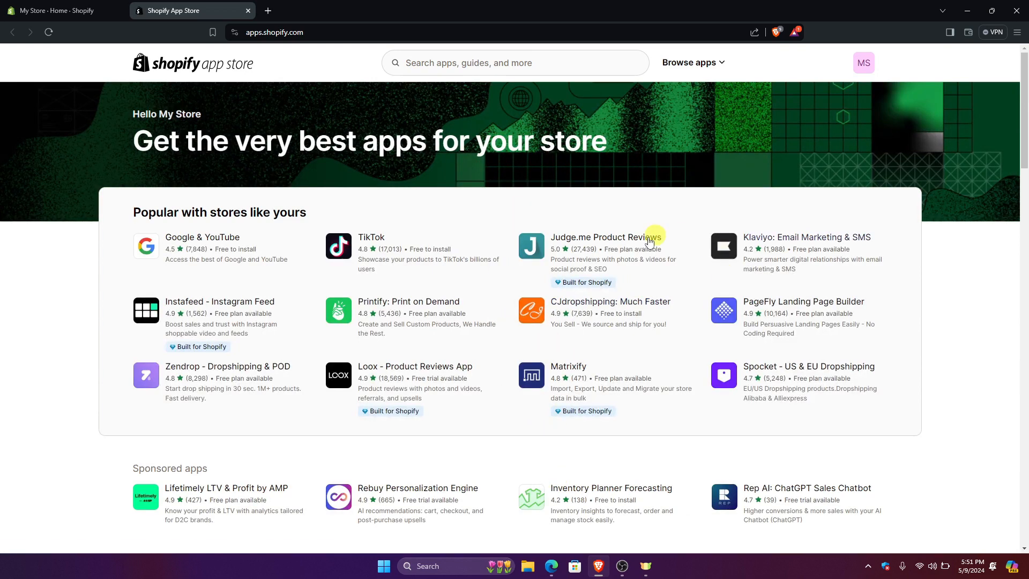
{"action": "scroll", "coordinate": [659, 276], "scroll_direction": "down", "scroll_amount": 6}
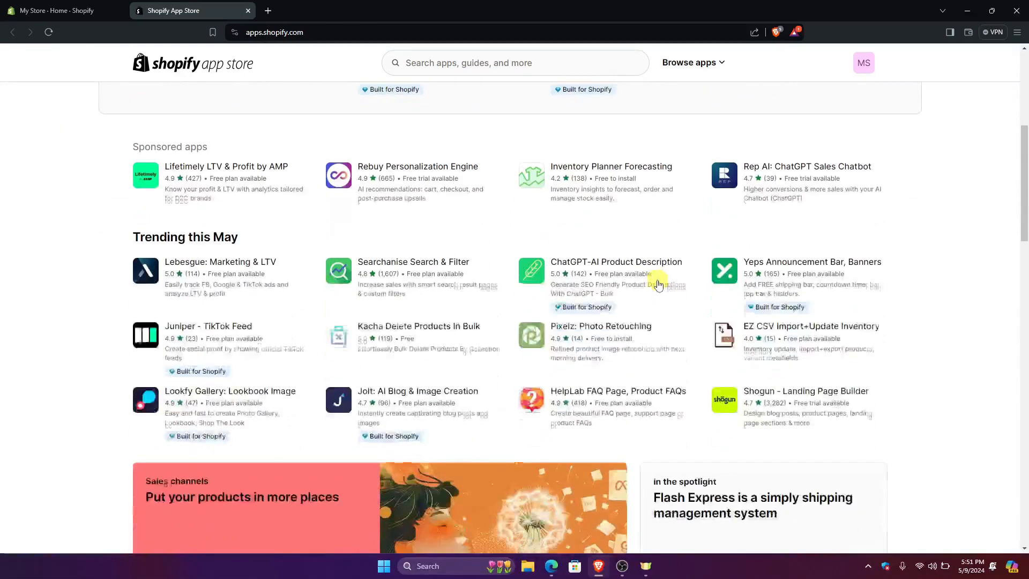
{"action": "scroll", "coordinate": [659, 284], "scroll_direction": "up", "scroll_amount": 2}
{"action": "scroll", "coordinate": [662, 282], "scroll_direction": "down", "scroll_amount": 15}
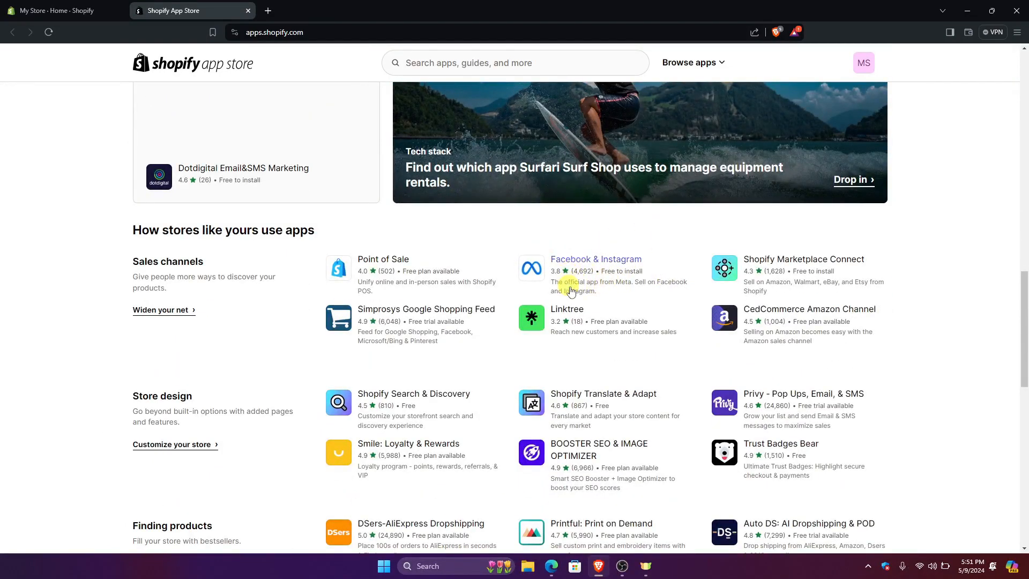
{"action": "left_click", "coordinate": [594, 266]}
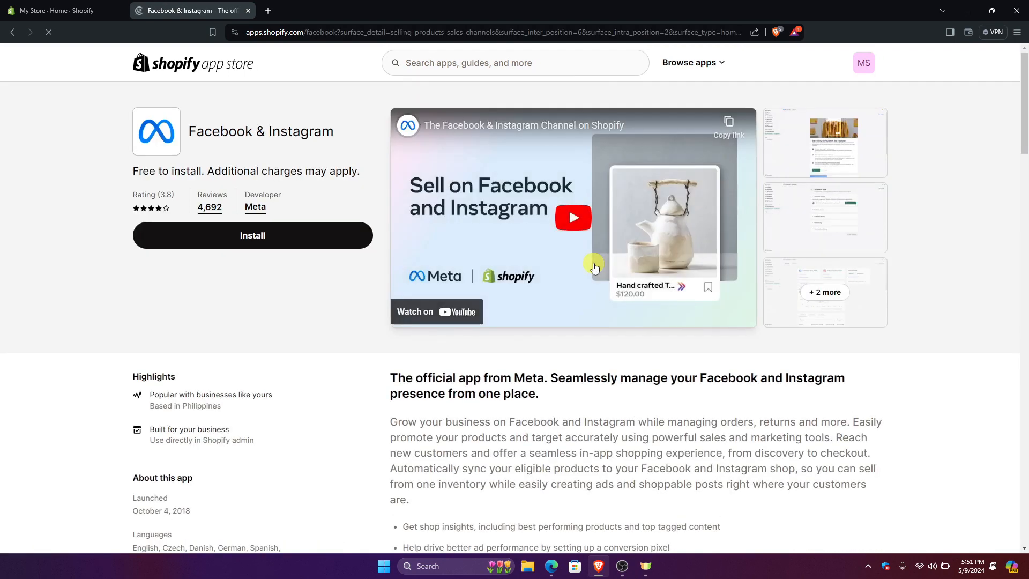
{"action": "left_click", "coordinate": [272, 246]}
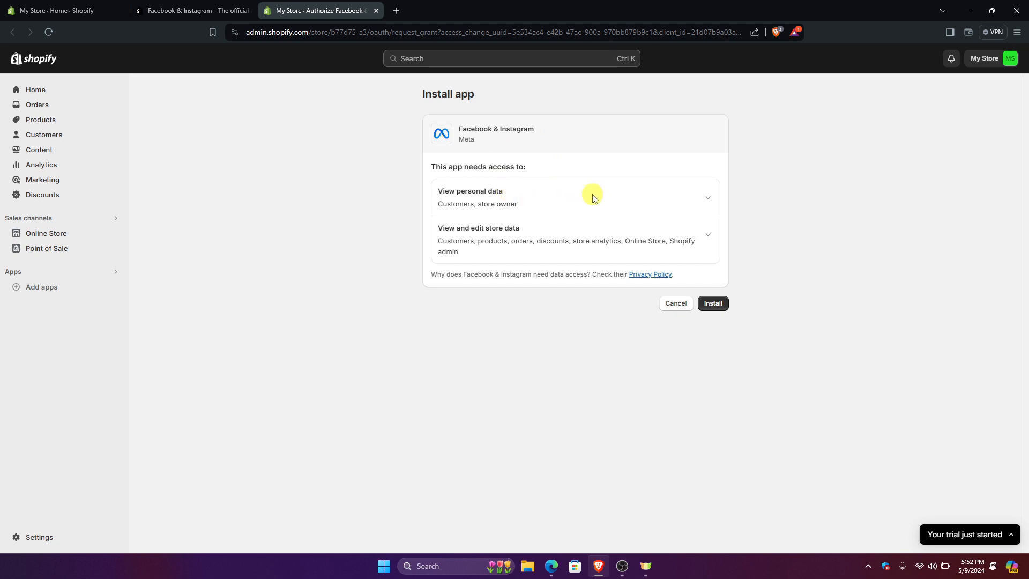
Review which customer and store owner personal data the Facebook & Instagram app requests to view
{"action": "left_click", "coordinate": [707, 196]}
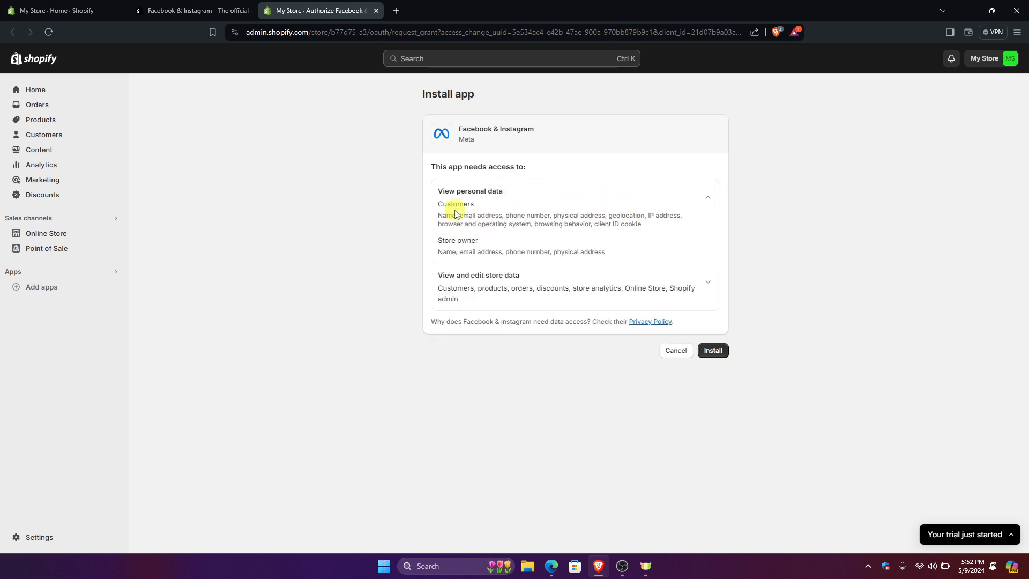
{"action": "left_click_drag", "start_coordinate": [438, 204], "coordinate": [659, 230]}
{"action": "left_click", "coordinate": [658, 228]}
{"action": "left_click_drag", "start_coordinate": [439, 244], "coordinate": [619, 253]}
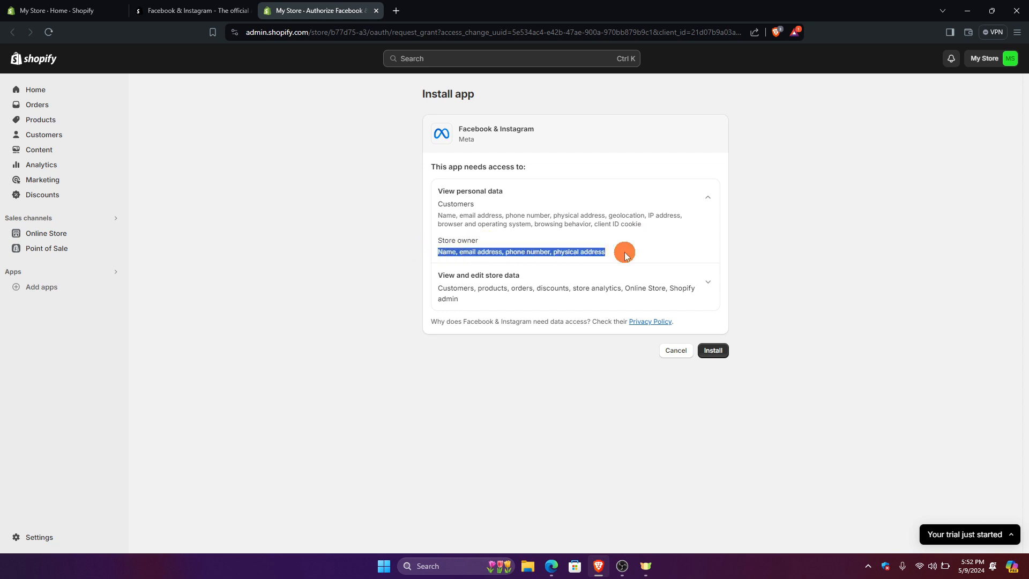
{"action": "left_click", "coordinate": [626, 256]}
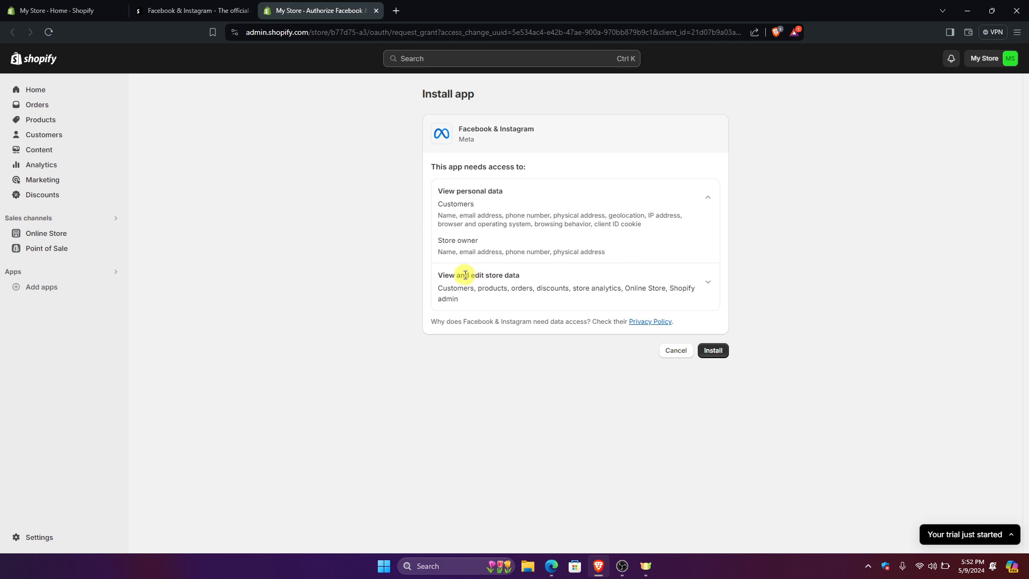
Review the store data permissions the app requests, from customers, products, orders and discounts to analytics and other data
{"action": "left_click", "coordinate": [707, 284]}
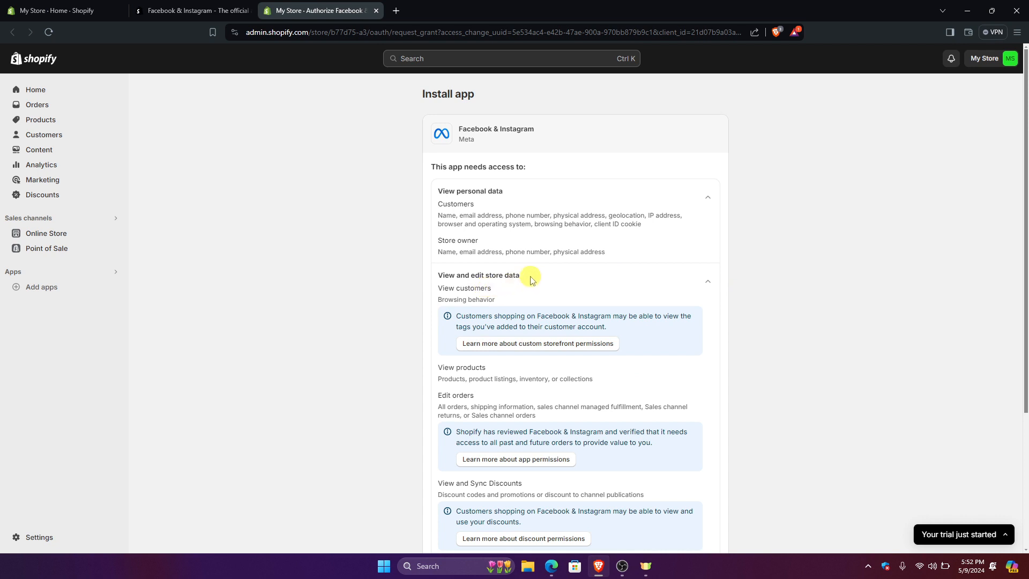
{"action": "scroll", "coordinate": [530, 278], "scroll_direction": "down", "scroll_amount": 1}
{"action": "left_click_drag", "start_coordinate": [438, 245], "coordinate": [494, 246]}
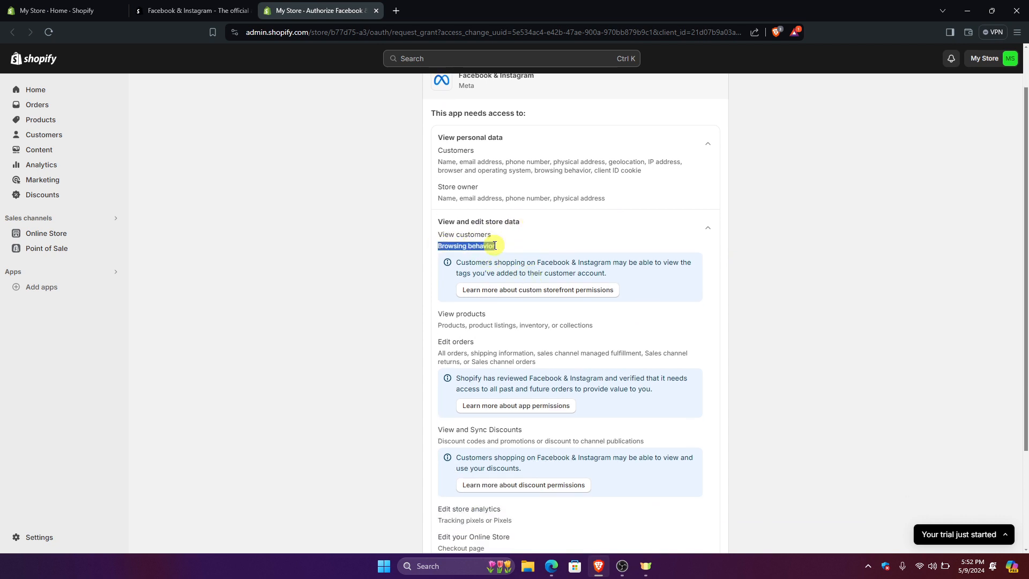
{"action": "scroll", "coordinate": [524, 232], "scroll_direction": "down", "scroll_amount": 1}
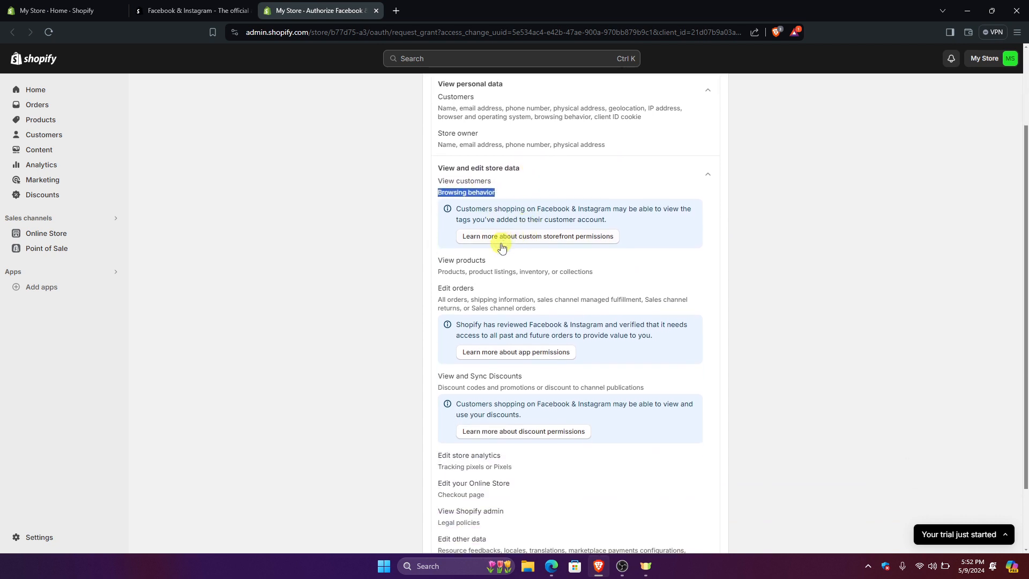
{"action": "scroll", "coordinate": [482, 268], "scroll_direction": "down", "scroll_amount": 1}
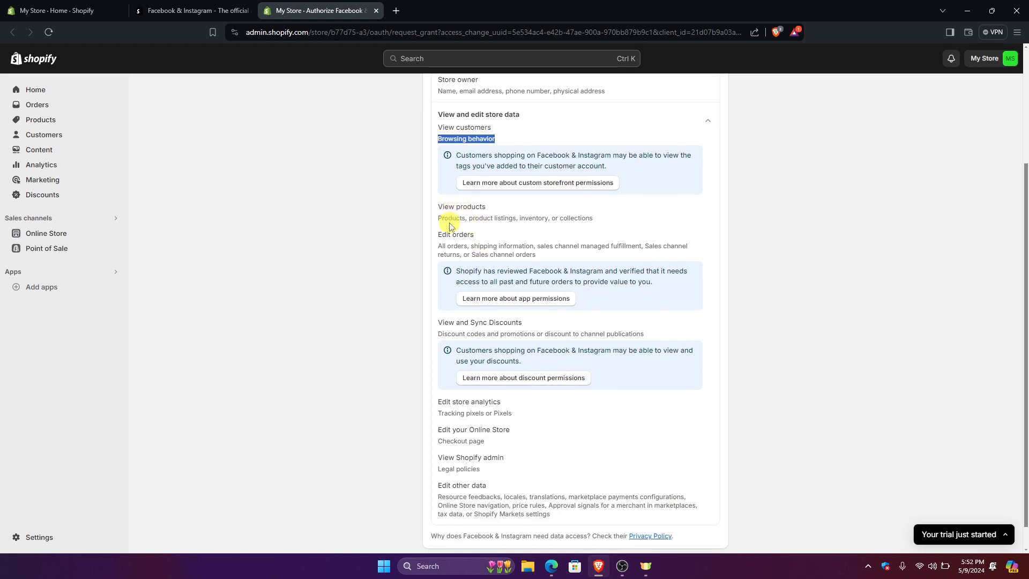
{"action": "left_click_drag", "start_coordinate": [438, 235], "coordinate": [498, 237]}
{"action": "scroll", "coordinate": [499, 237], "scroll_direction": "down", "scroll_amount": 1}
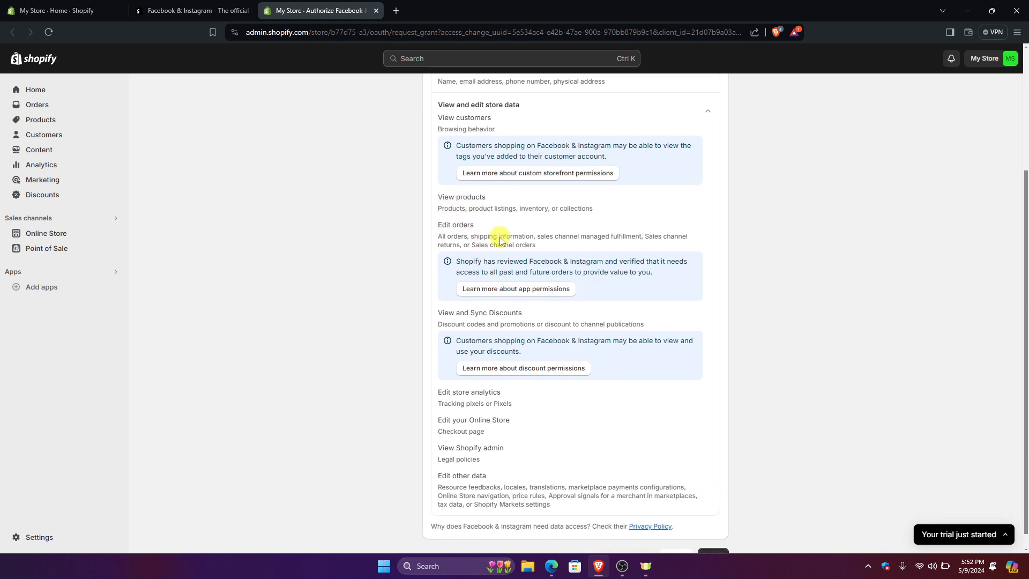
{"action": "left_click_drag", "start_coordinate": [437, 298], "coordinate": [521, 294]}
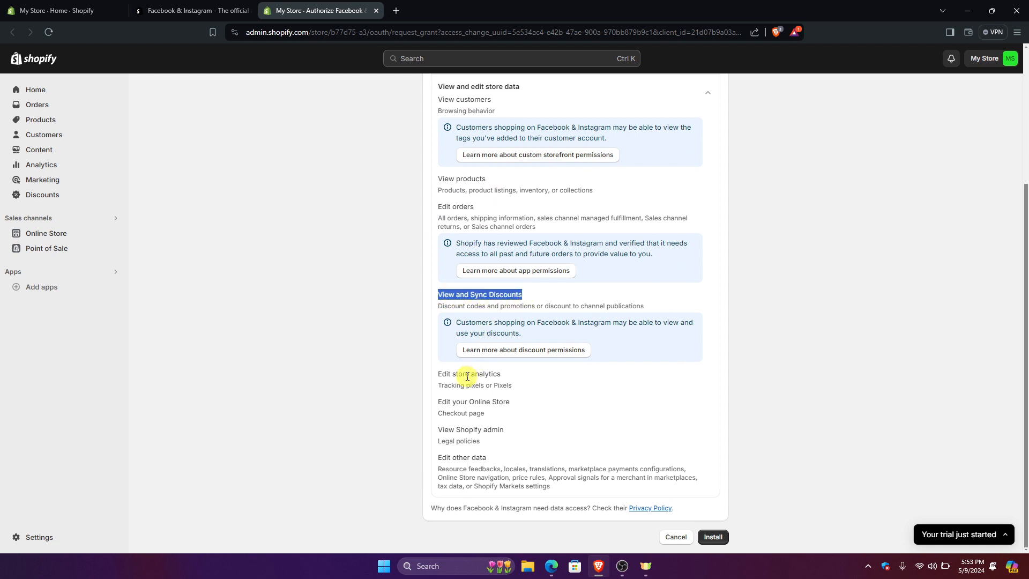
{"action": "left_click_drag", "start_coordinate": [442, 375], "coordinate": [490, 455]}
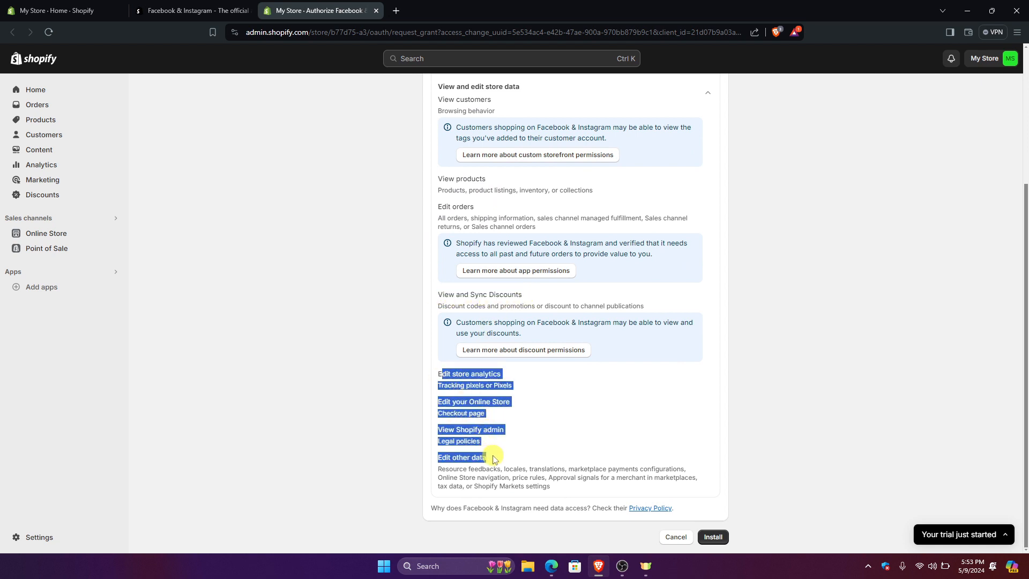
{"action": "left_click", "coordinate": [528, 433]}
{"action": "scroll", "coordinate": [638, 378], "scroll_direction": "up", "scroll_amount": 4}
{"action": "scroll", "coordinate": [638, 378], "scroll_direction": "down", "scroll_amount": 3}
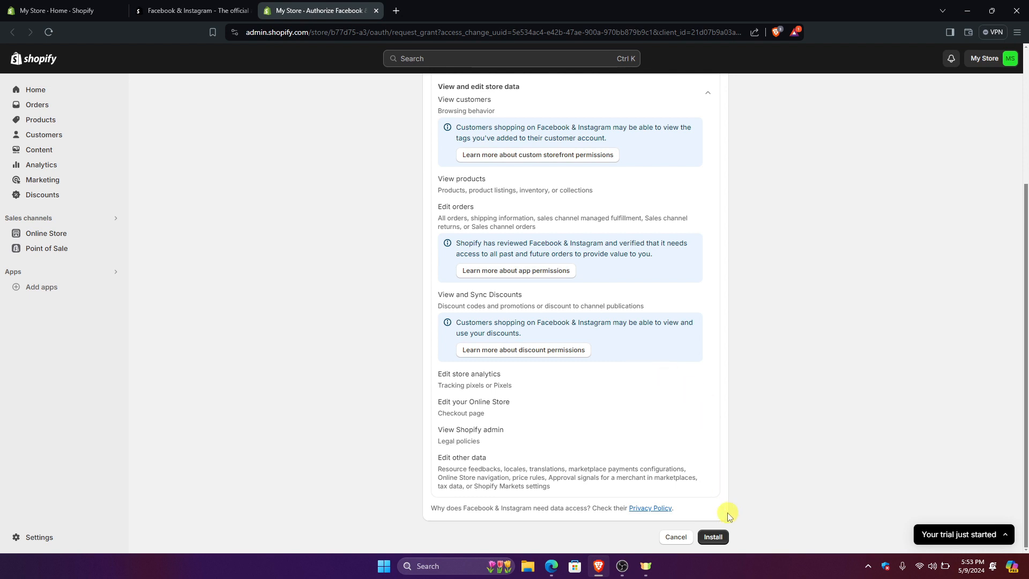
Approve the requested permissions and install the Facebook & Instagram app in the store
{"action": "left_click", "coordinate": [717, 542]}
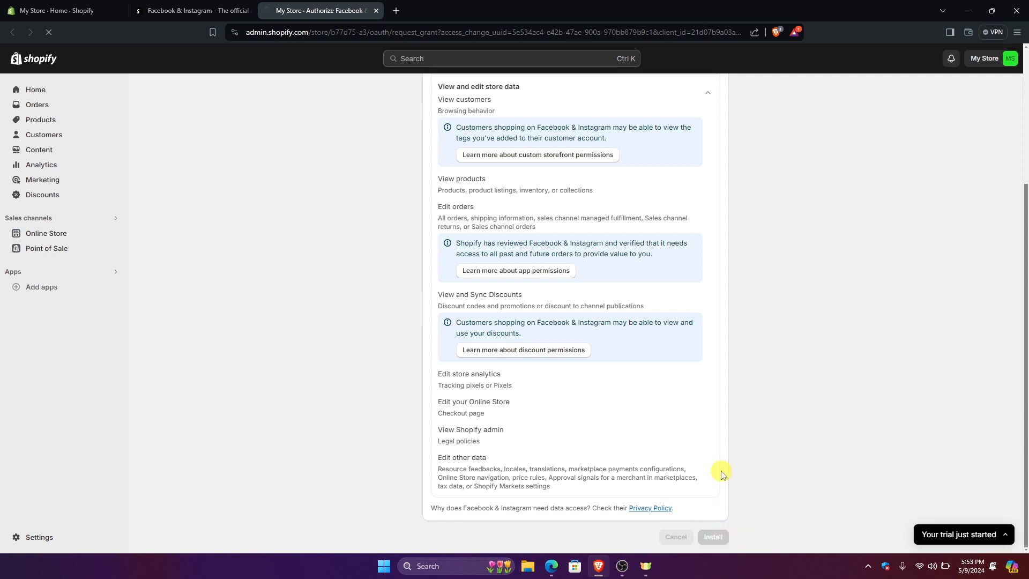
{"action": "scroll", "coordinate": [716, 397], "scroll_direction": "up", "scroll_amount": 4}
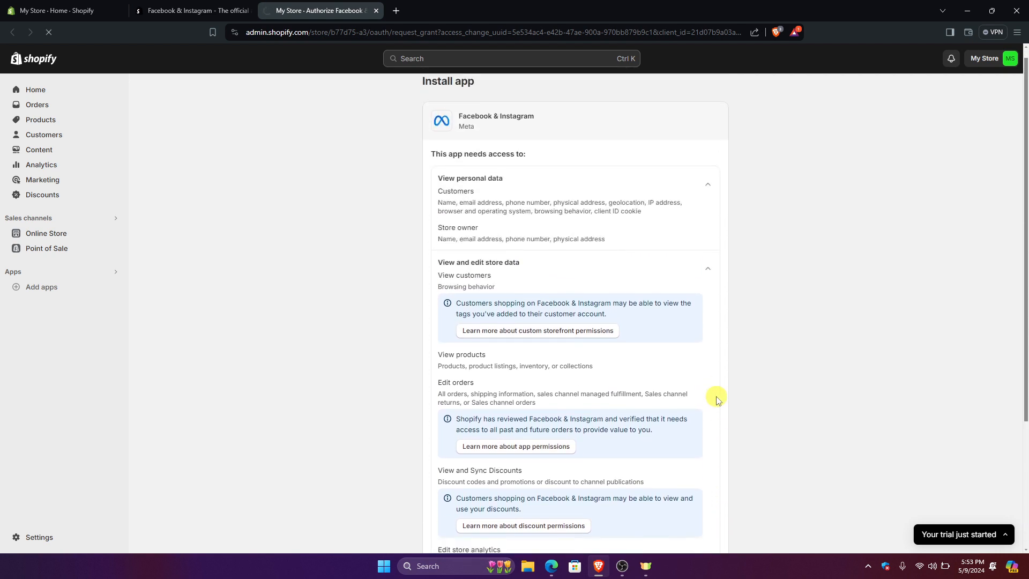
{"action": "scroll", "coordinate": [717, 399], "scroll_direction": "down", "scroll_amount": 3}
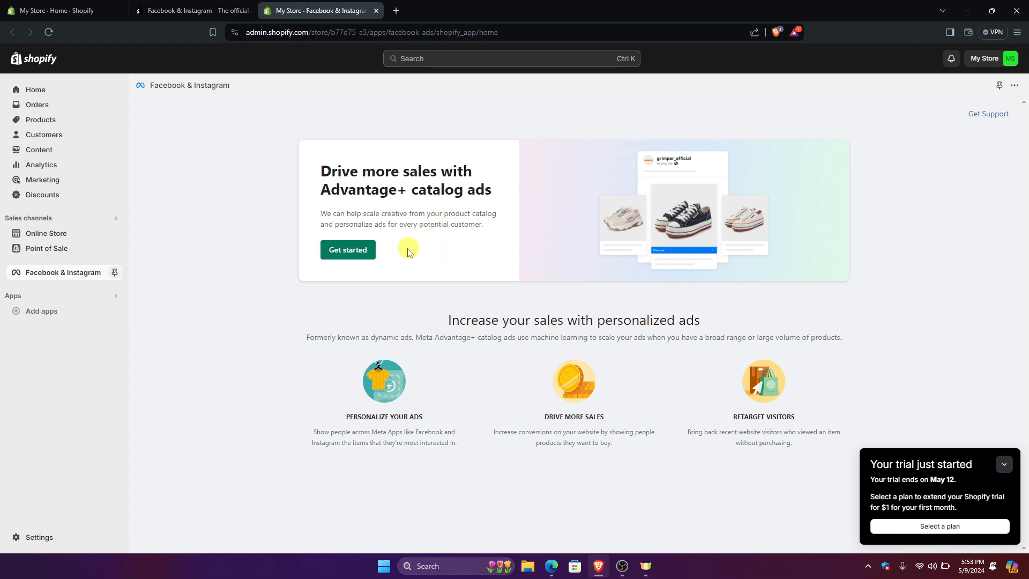
Connect the Facebook account in the Facebook and Instagram ads setup and create a new business portfolio
{"action": "left_click", "coordinate": [357, 257]}
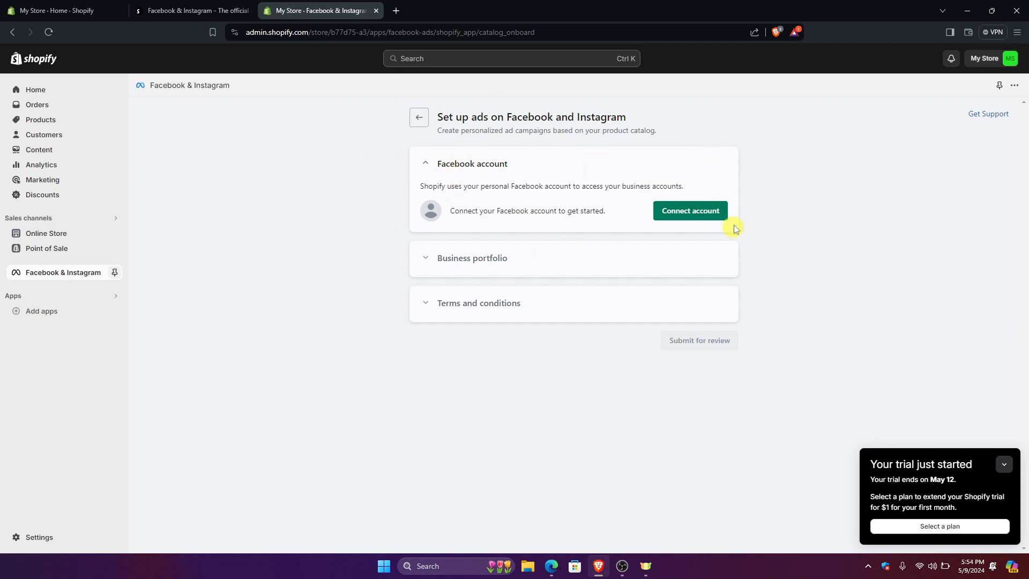
{"action": "left_click", "coordinate": [715, 219]}
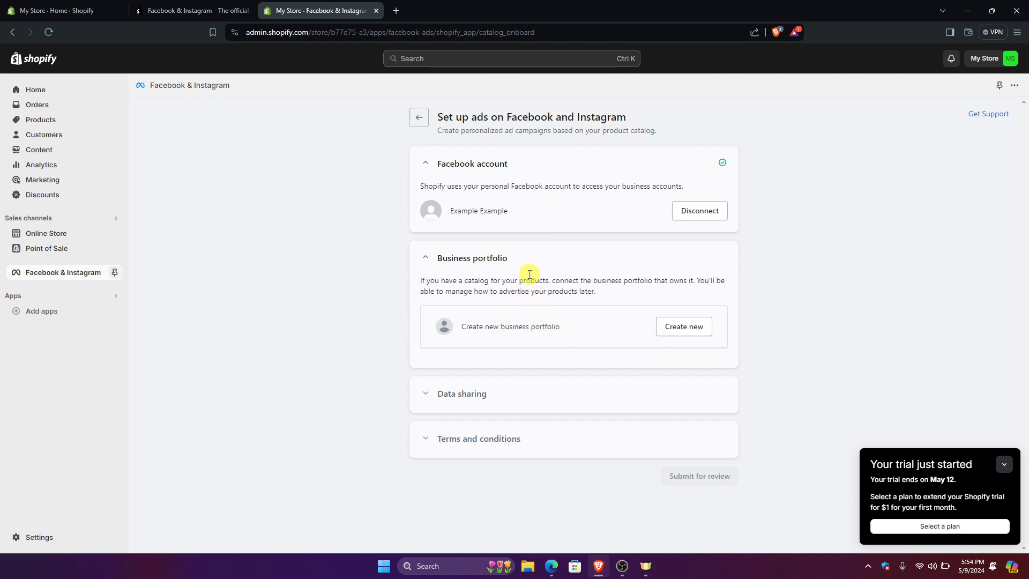
{"action": "left_click", "coordinate": [684, 326]}
{"action": "left_click", "coordinate": [694, 316]}
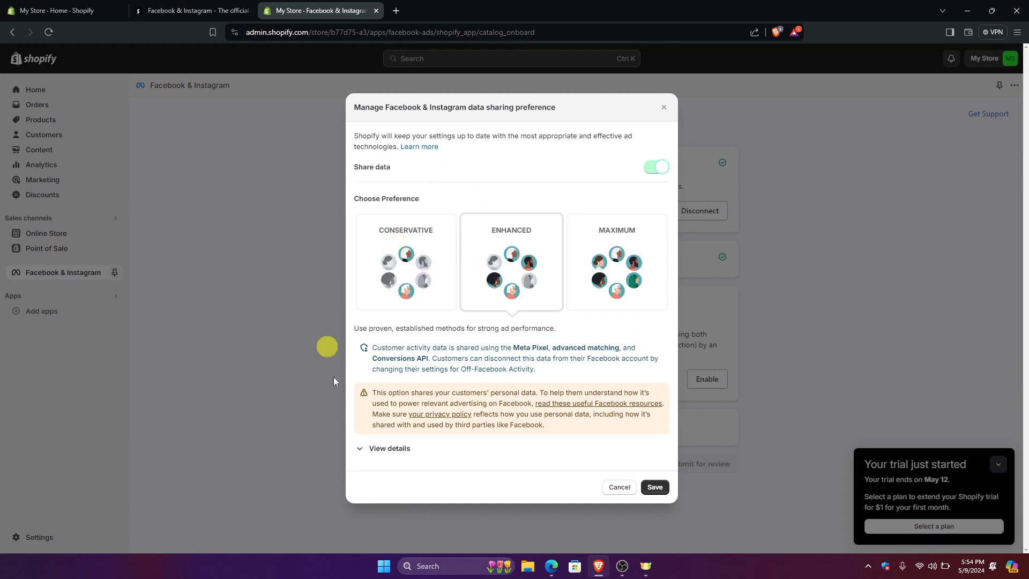
Compare the Conservative, Enhanced and Maximum data sharing preferences, and try turning off Share data before cancelling
{"action": "left_click", "coordinate": [409, 248]}
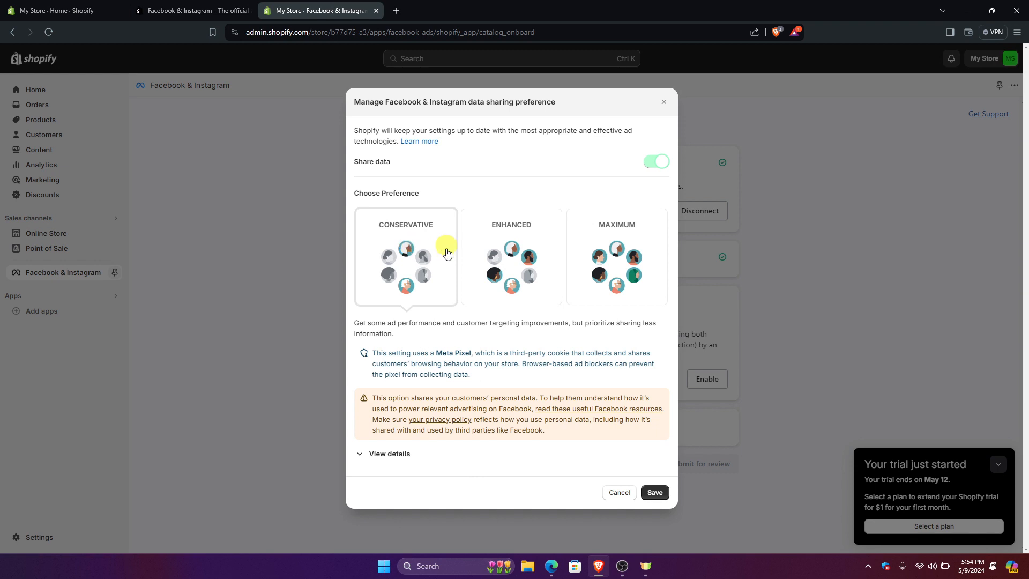
{"action": "left_click", "coordinate": [487, 249]}
{"action": "left_click", "coordinate": [593, 250]}
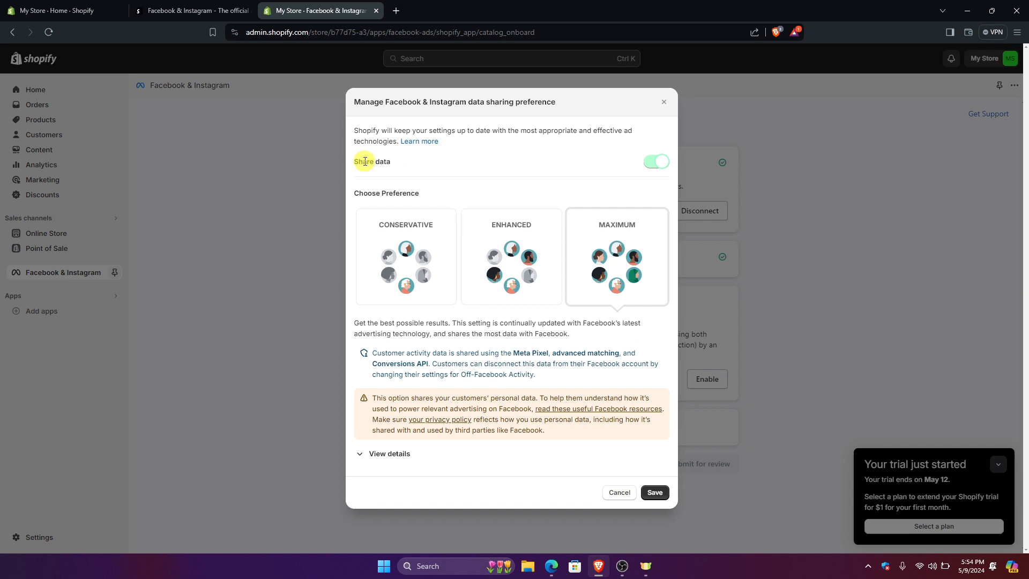
{"action": "left_click_drag", "start_coordinate": [357, 162], "coordinate": [389, 164]}
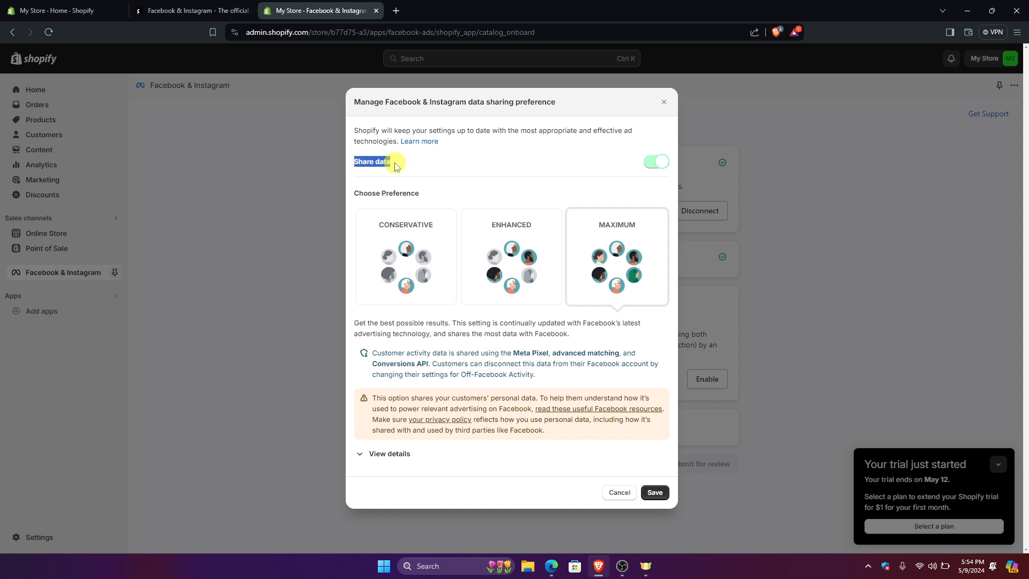
{"action": "left_click", "coordinate": [444, 163]}
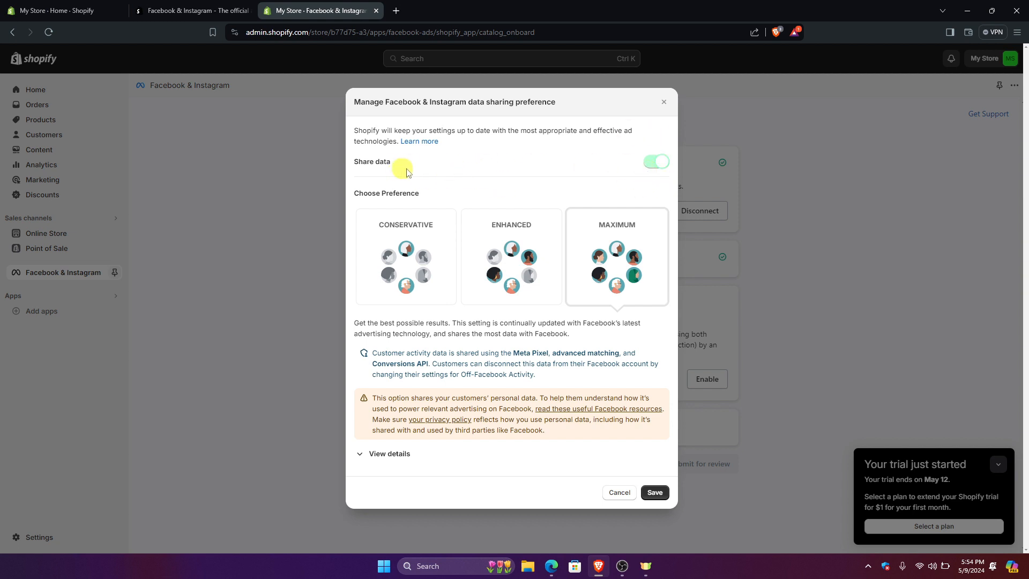
{"action": "left_click", "coordinate": [649, 165]}
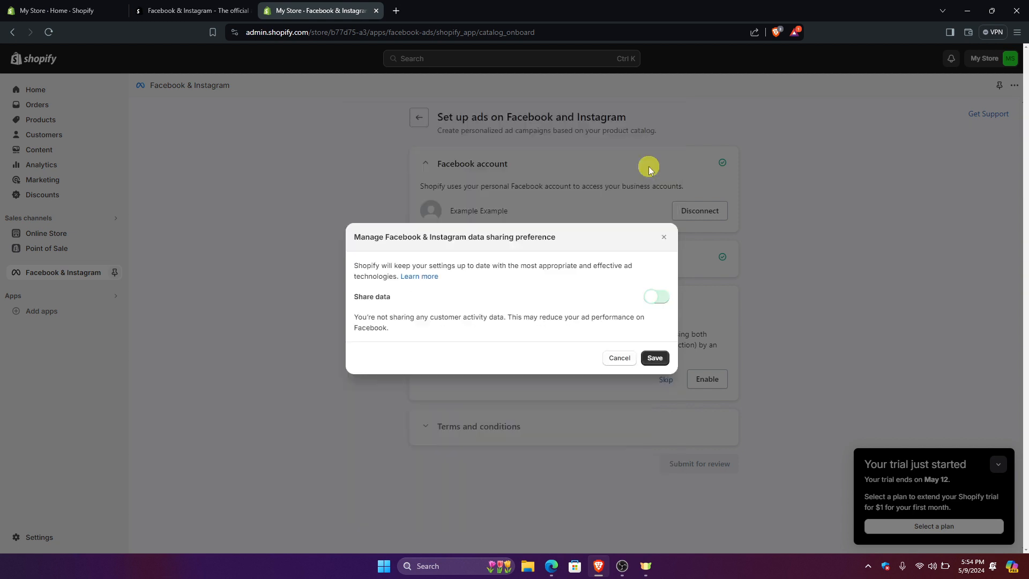
{"action": "left_click", "coordinate": [618, 358]}
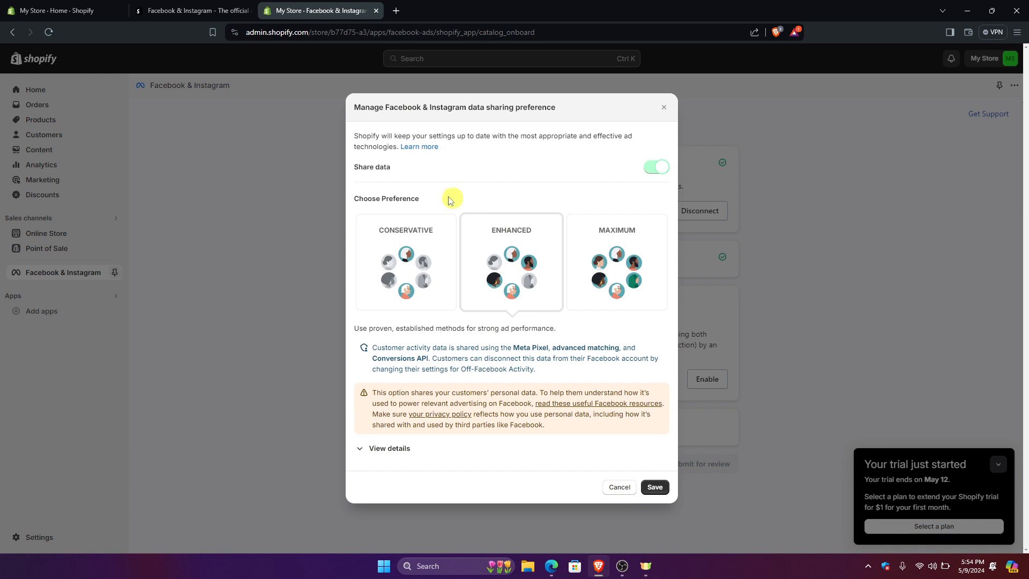
Compare the Conservative, Enhanced and Maximum data sharing preferences, ending with Conservative selected
{"action": "left_click", "coordinate": [424, 254]}
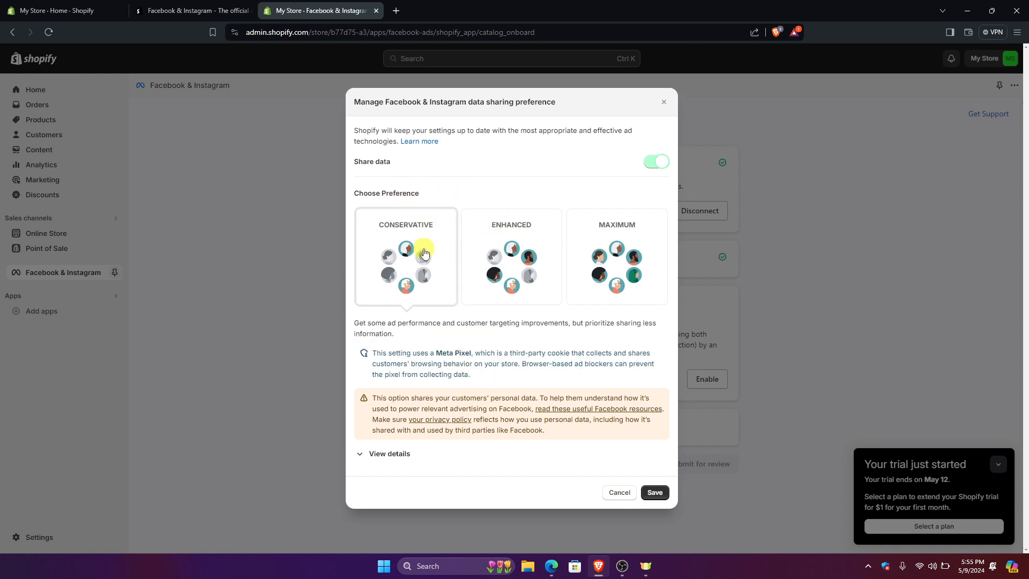
{"action": "left_click", "coordinate": [496, 238]}
{"action": "left_click", "coordinate": [581, 250]}
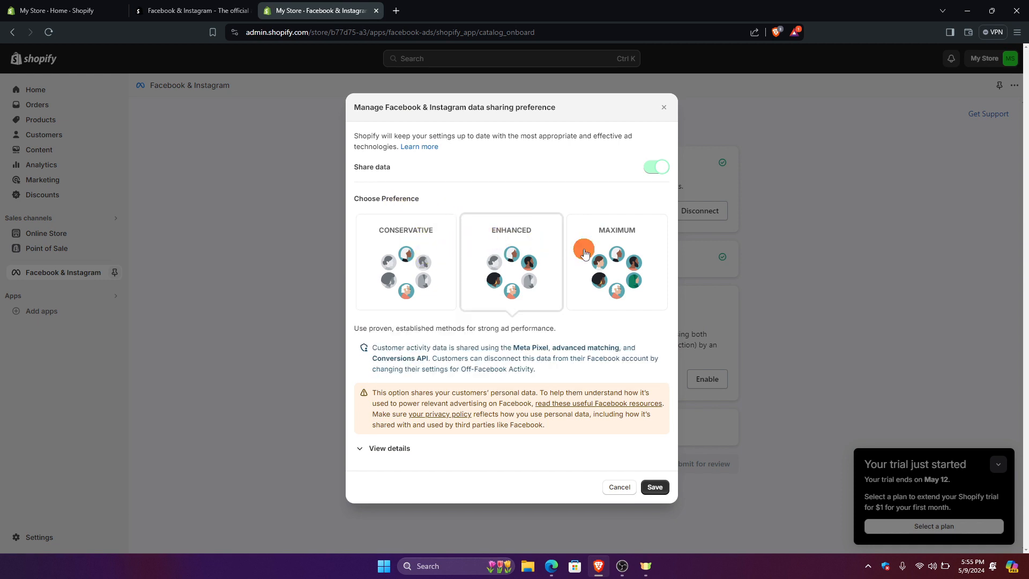
{"action": "left_click", "coordinate": [427, 280]}
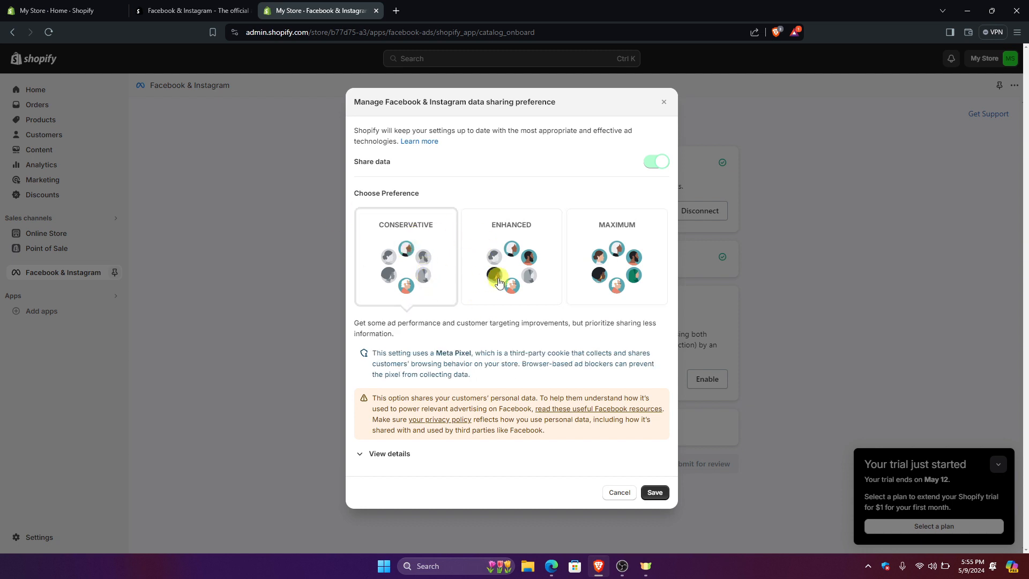
{"action": "left_click", "coordinate": [638, 260]}
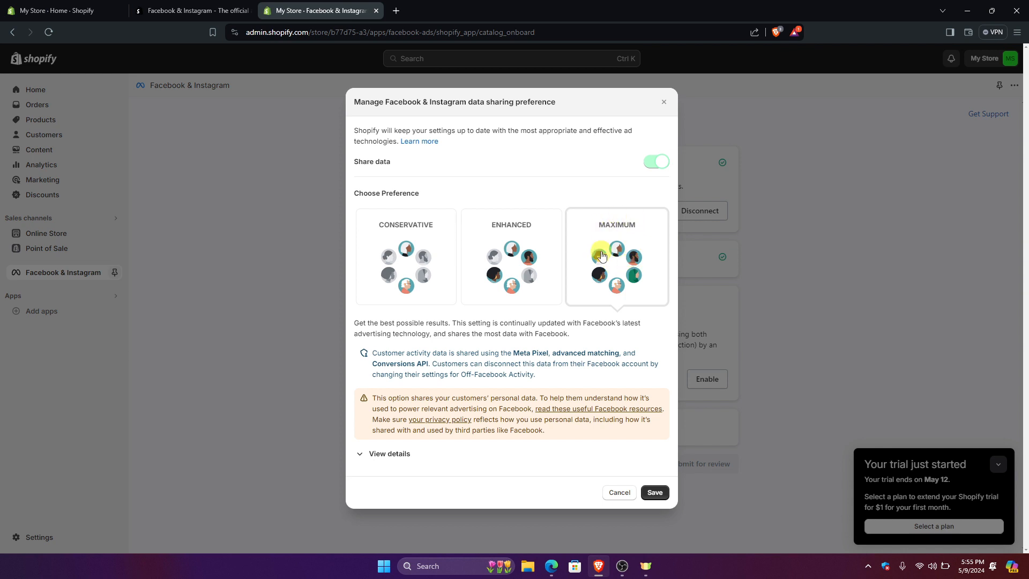
{"action": "left_click", "coordinate": [408, 260]}
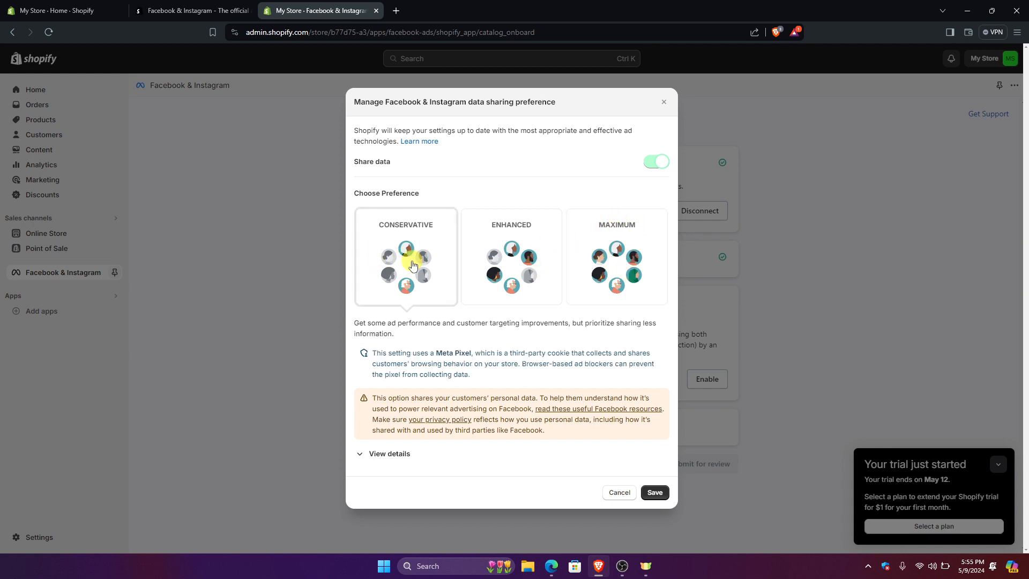
Expand the details of the Conservative preference and review the data it shares, from page and product views to purchases
{"action": "left_click", "coordinate": [391, 454]}
{"action": "scroll", "coordinate": [482, 429], "scroll_direction": "down", "scroll_amount": 5}
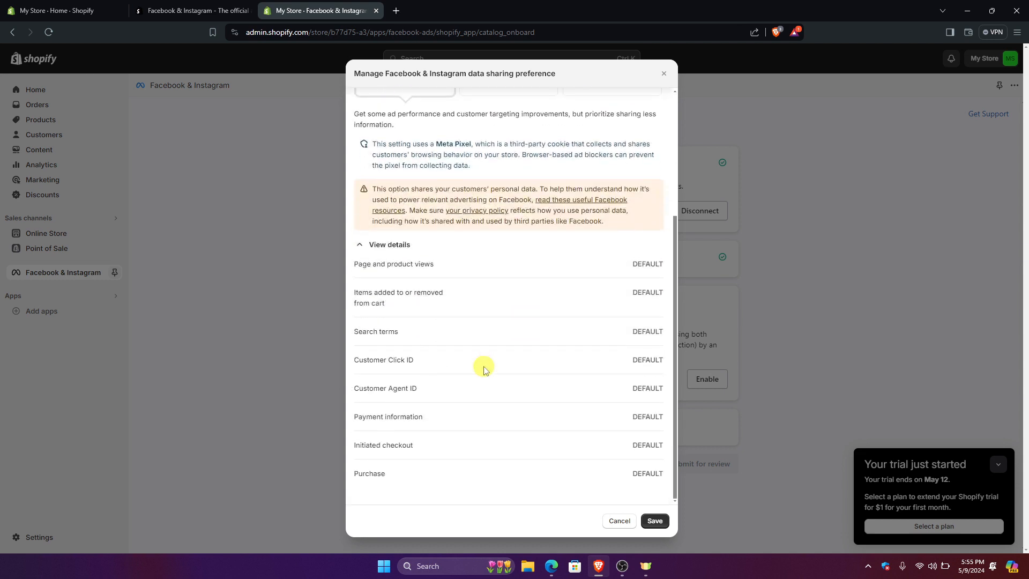
{"action": "left_click_drag", "start_coordinate": [353, 263], "coordinate": [469, 464]}
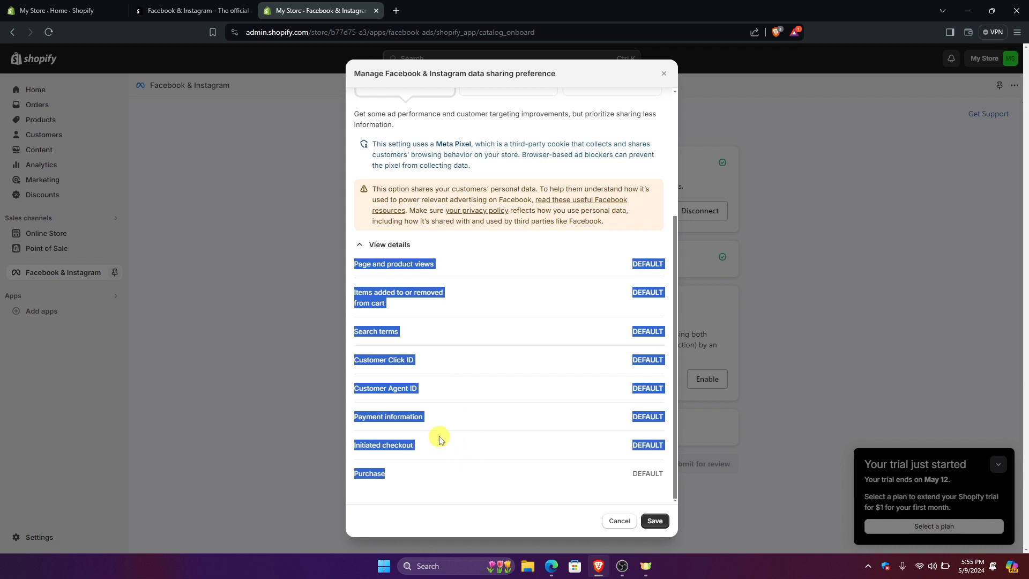
{"action": "scroll", "coordinate": [438, 431], "scroll_direction": "up", "scroll_amount": 4}
Review the details of the Enhanced preference, including the sharing of customer name, email and address
{"action": "left_click", "coordinate": [511, 246]}
{"action": "scroll", "coordinate": [511, 300], "scroll_direction": "down", "scroll_amount": 4}
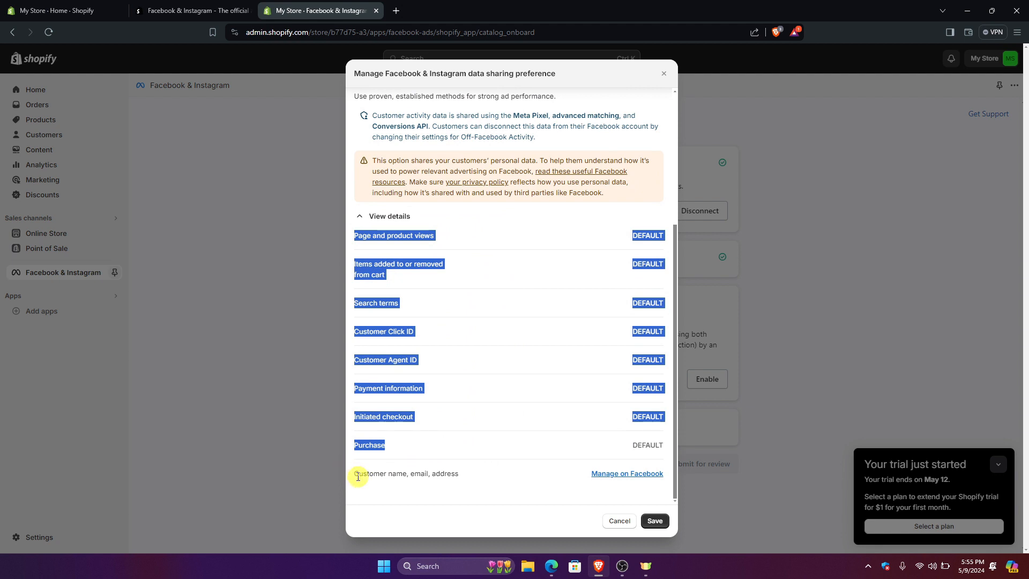
{"action": "left_click_drag", "start_coordinate": [358, 476], "coordinate": [466, 486]}
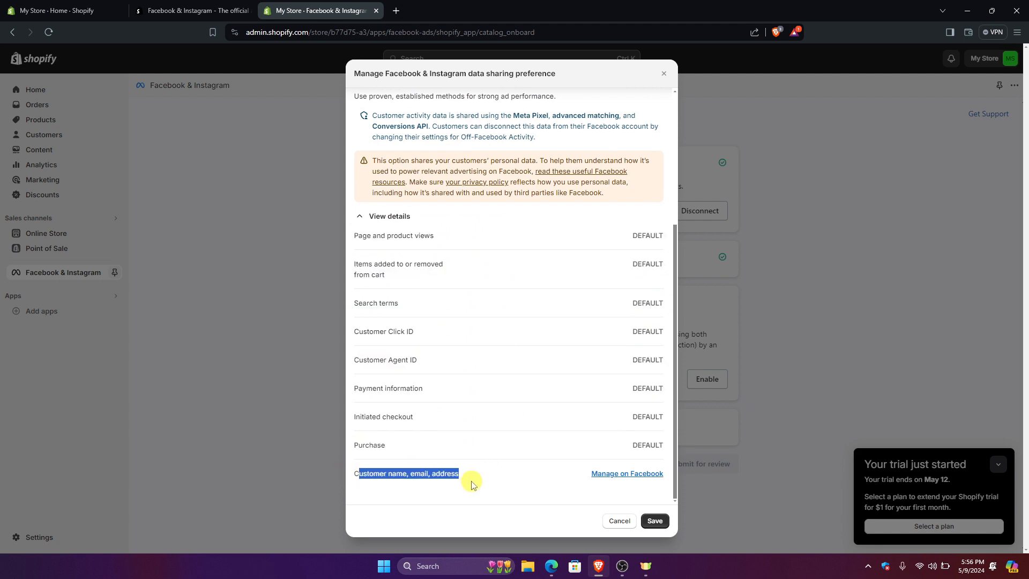
{"action": "left_click", "coordinate": [471, 482]}
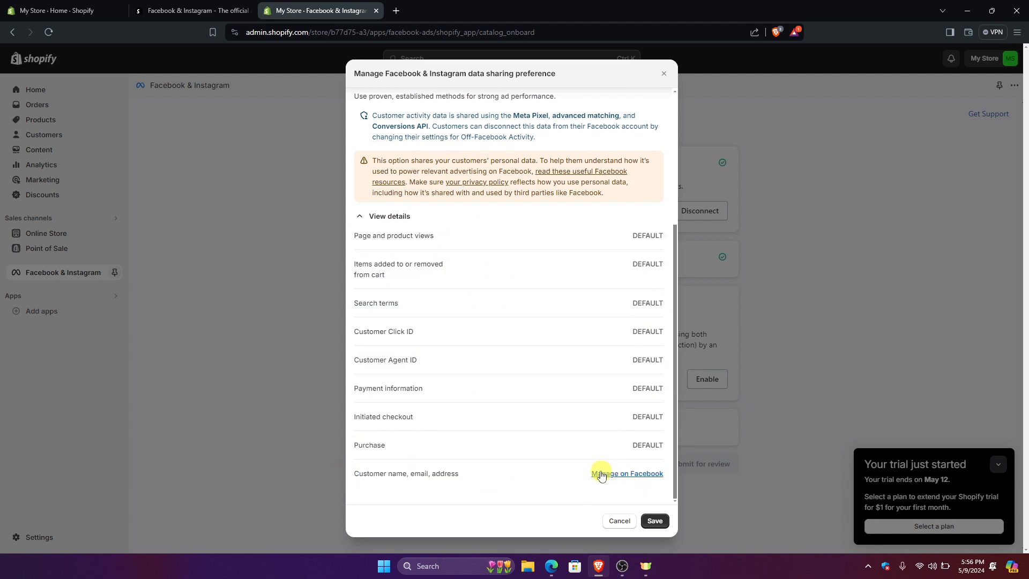
{"action": "scroll", "coordinate": [611, 322], "scroll_direction": "up", "scroll_amount": 4}
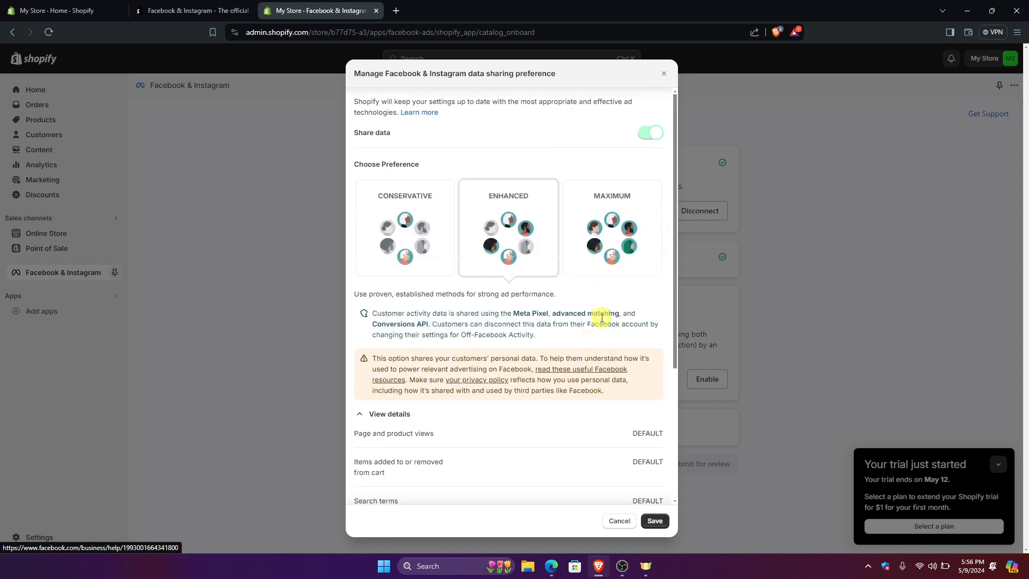
Review the description and details of the Maximum preference, and save the data sharing preference
{"action": "left_click", "coordinate": [611, 244]}
{"action": "scroll", "coordinate": [606, 268], "scroll_direction": "down", "scroll_amount": 4}
{"action": "scroll", "coordinate": [589, 268], "scroll_direction": "up", "scroll_amount": 3}
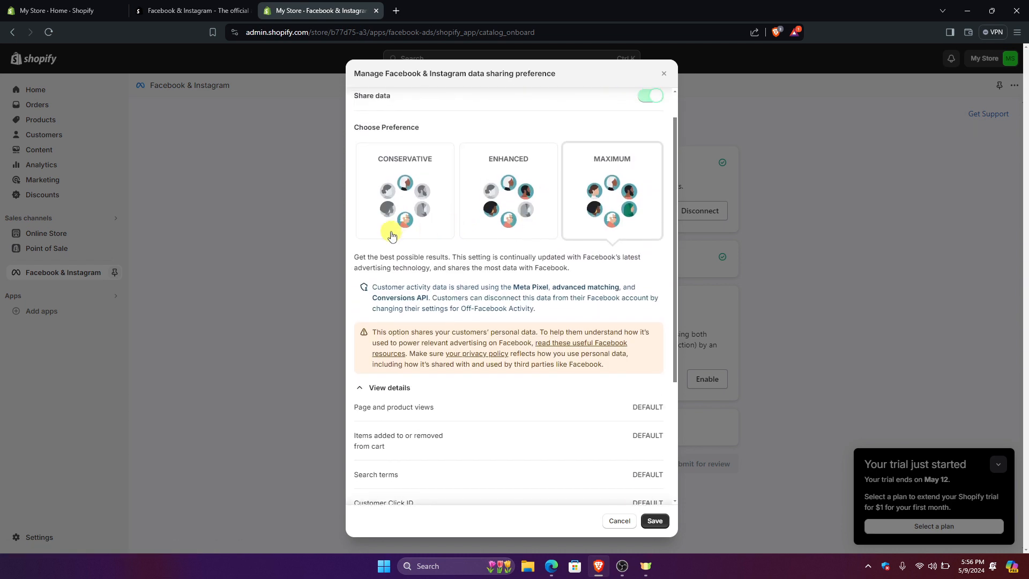
{"action": "left_click_drag", "start_coordinate": [352, 258], "coordinate": [604, 269]}
{"action": "scroll", "coordinate": [603, 266], "scroll_direction": "up", "scroll_amount": 1}
{"action": "scroll", "coordinate": [601, 265], "scroll_direction": "down", "scroll_amount": 4}
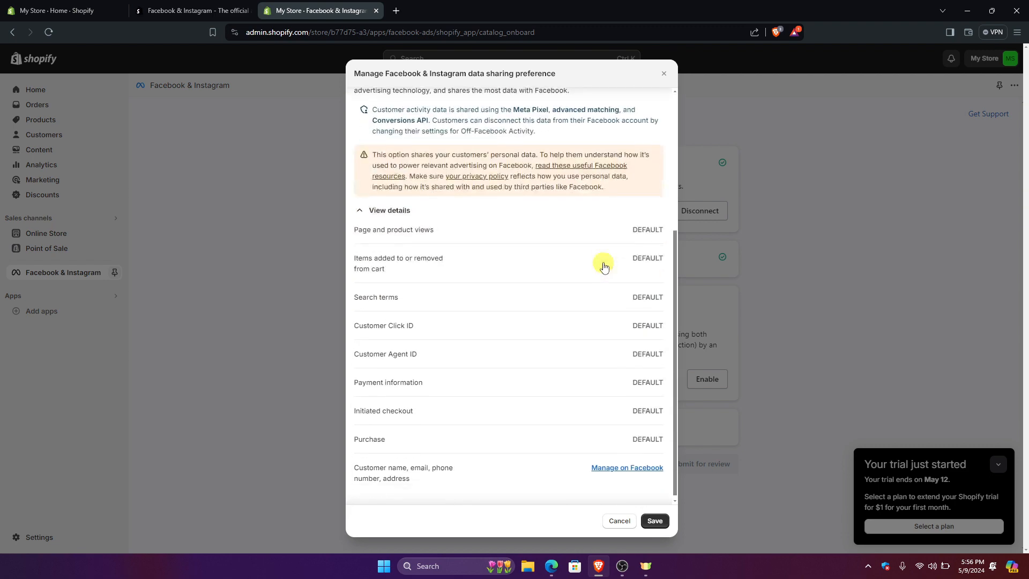
{"action": "left_click", "coordinate": [660, 528]}
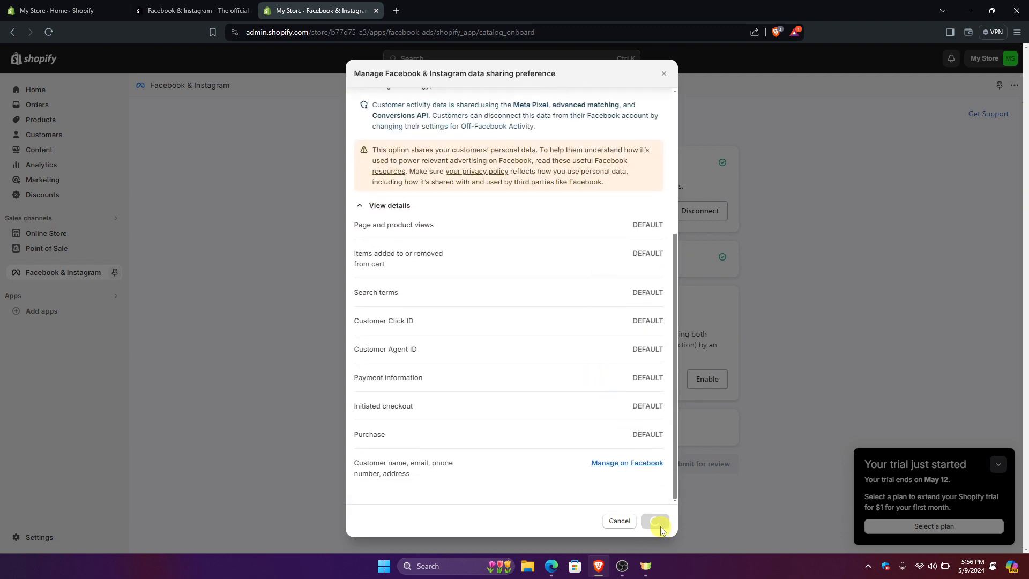
Create a new Meta Pixel in the Data sharing section to track customer behavior
{"action": "scroll", "coordinate": [664, 482], "scroll_direction": "down", "scroll_amount": 2}
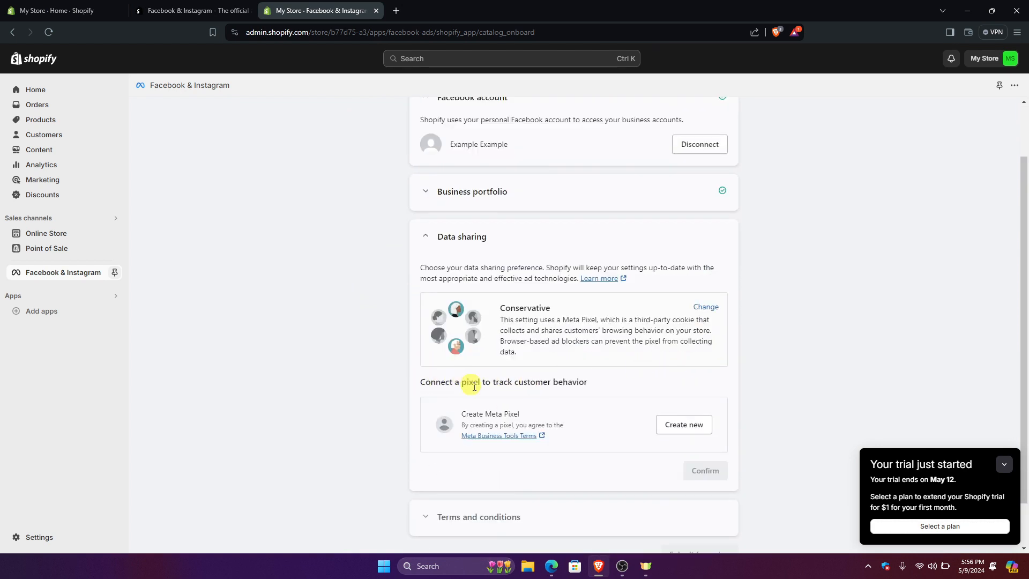
{"action": "left_click_drag", "start_coordinate": [422, 384], "coordinate": [611, 387]}
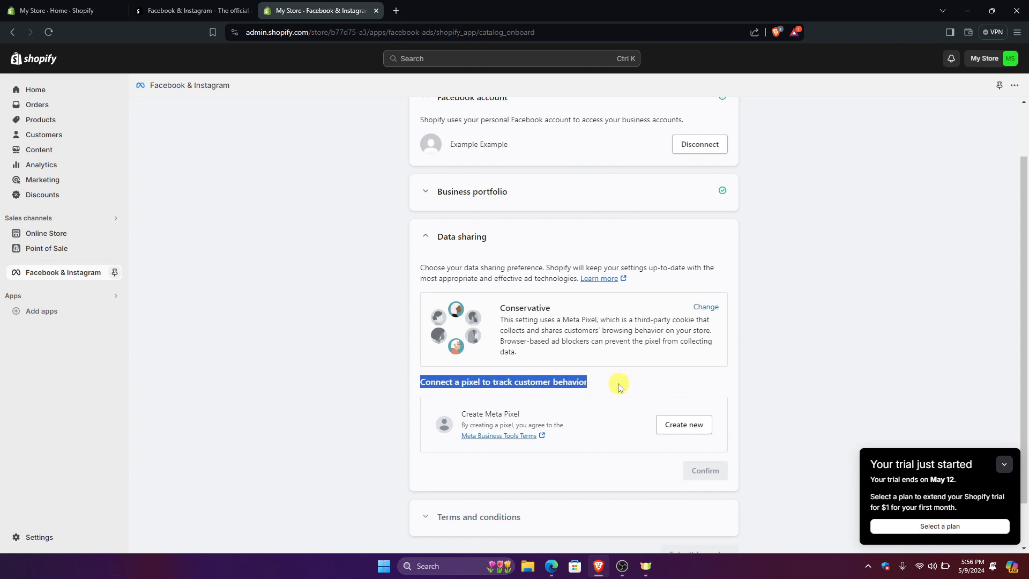
{"action": "scroll", "coordinate": [619, 387], "scroll_direction": "down", "scroll_amount": 1}
{"action": "left_click_drag", "start_coordinate": [461, 360], "coordinate": [558, 363]}
{"action": "left_click", "coordinate": [597, 377]}
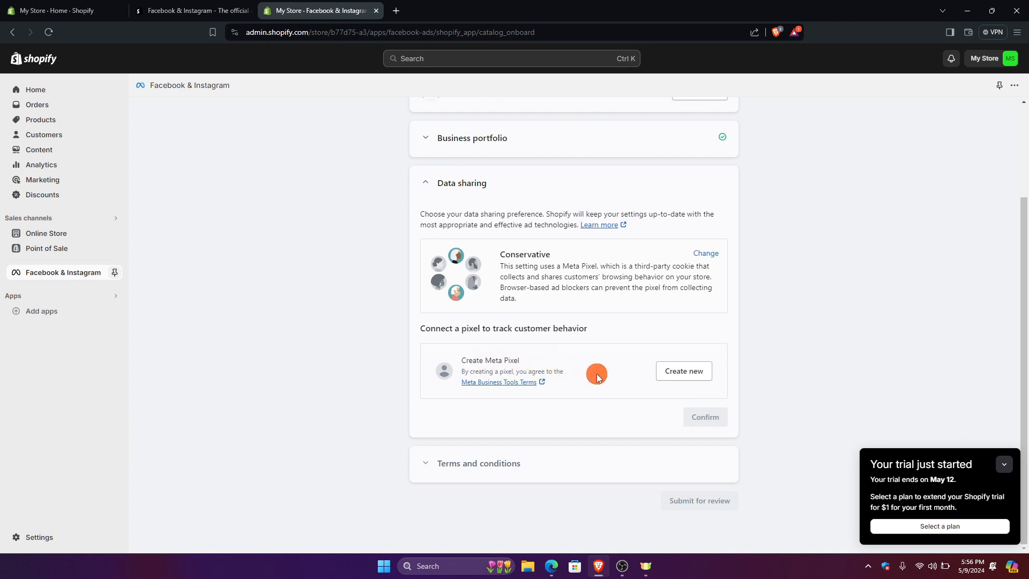
{"action": "left_click", "coordinate": [683, 371]}
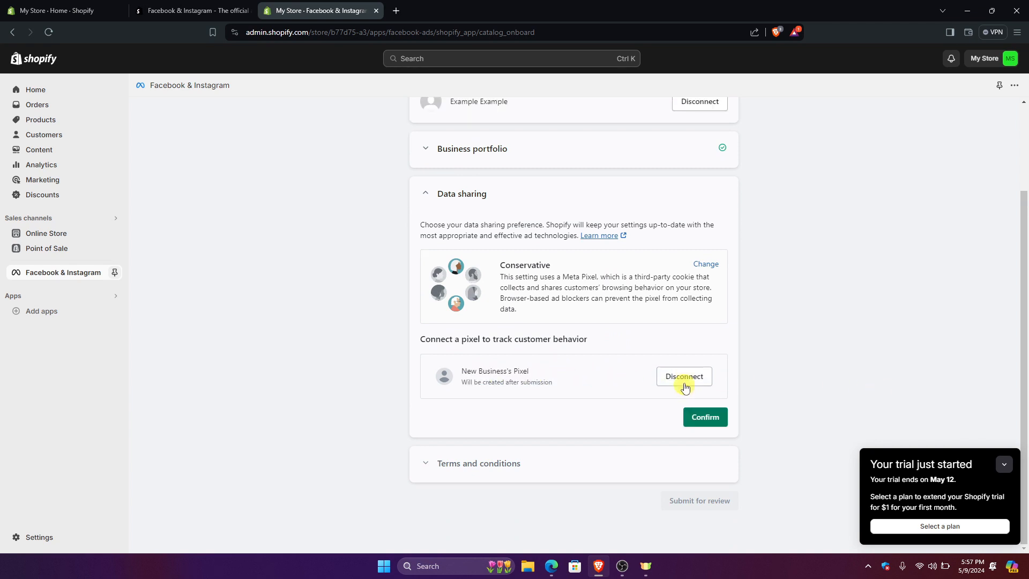
{"action": "left_click_drag", "start_coordinate": [460, 384], "coordinate": [584, 390]}
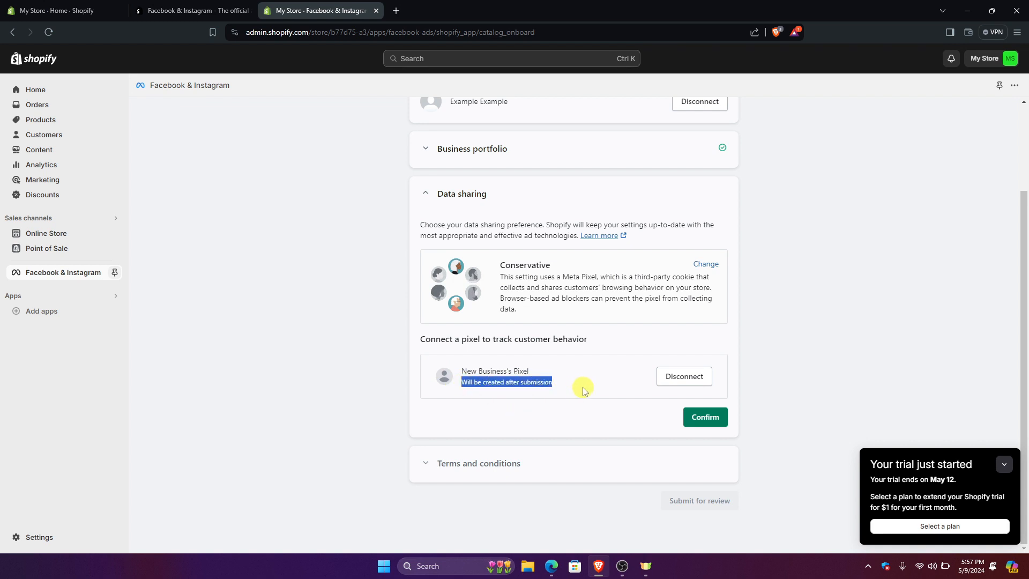
{"action": "left_click", "coordinate": [585, 390]}
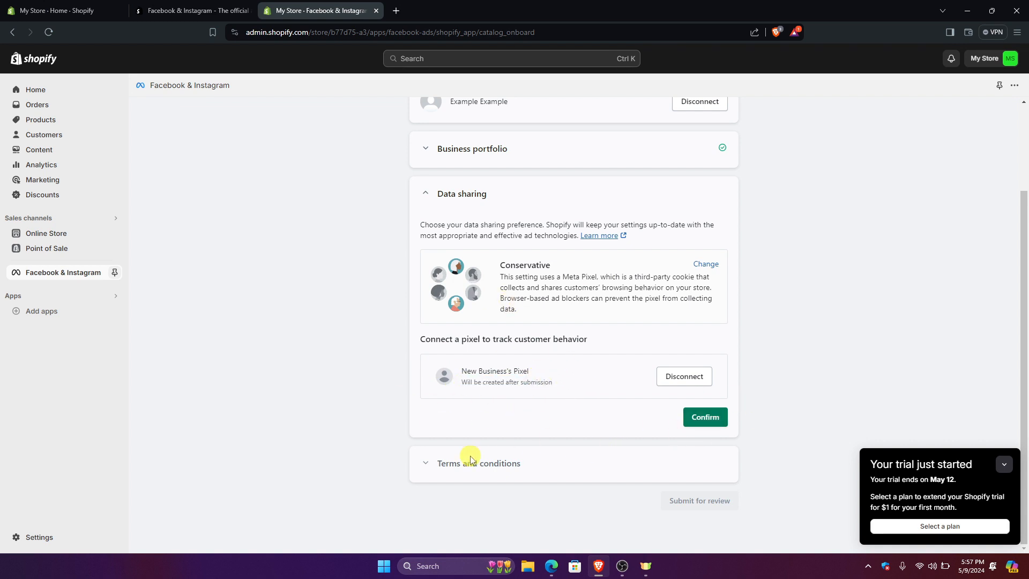
Agree to the Product Catalog Terms and Meta Business Tools Terms, and submit the ads setup for review
{"action": "left_click", "coordinate": [443, 463]}
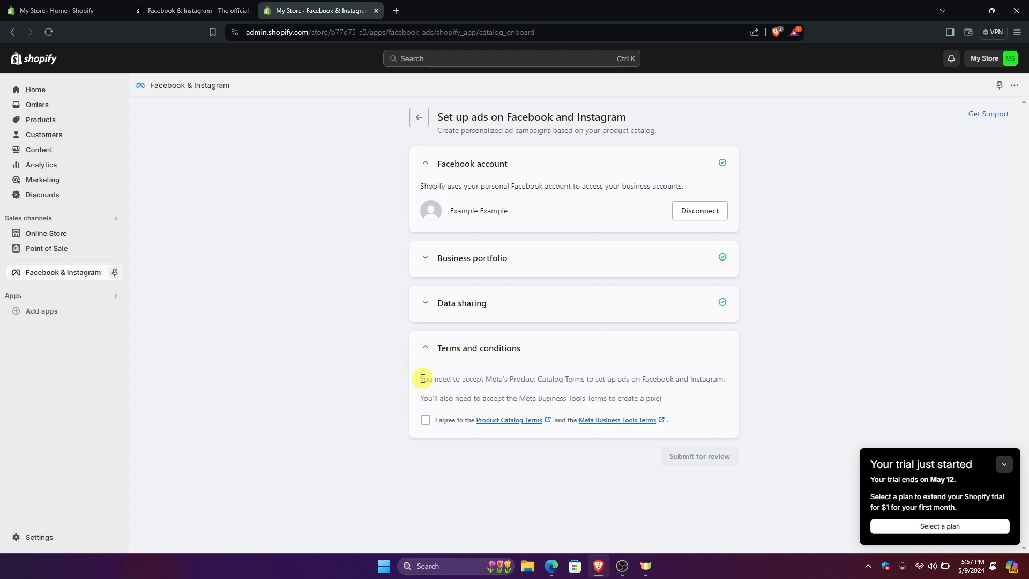
{"action": "left_click_drag", "start_coordinate": [423, 378], "coordinate": [657, 402]}
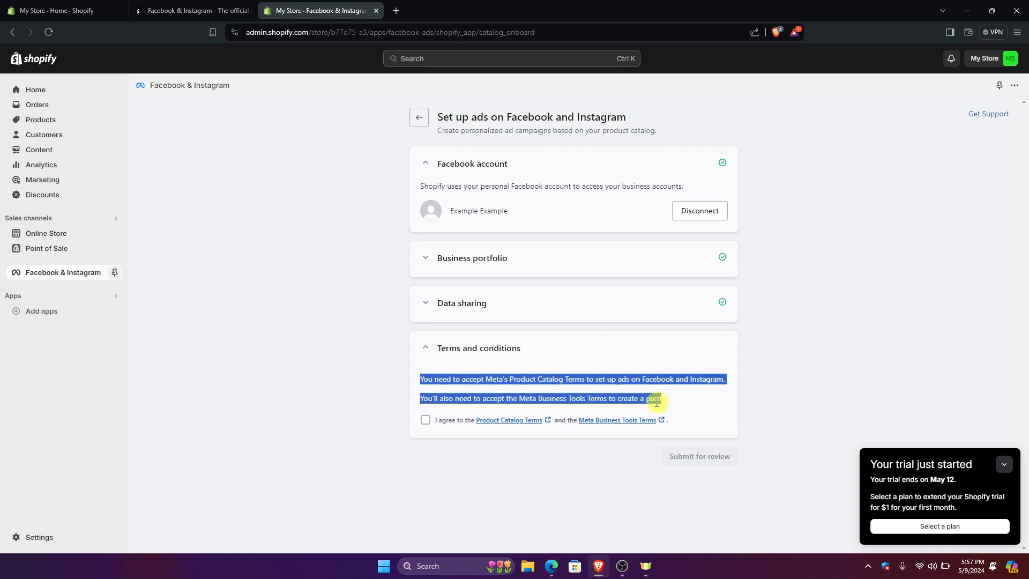
{"action": "left_click", "coordinate": [425, 419]}
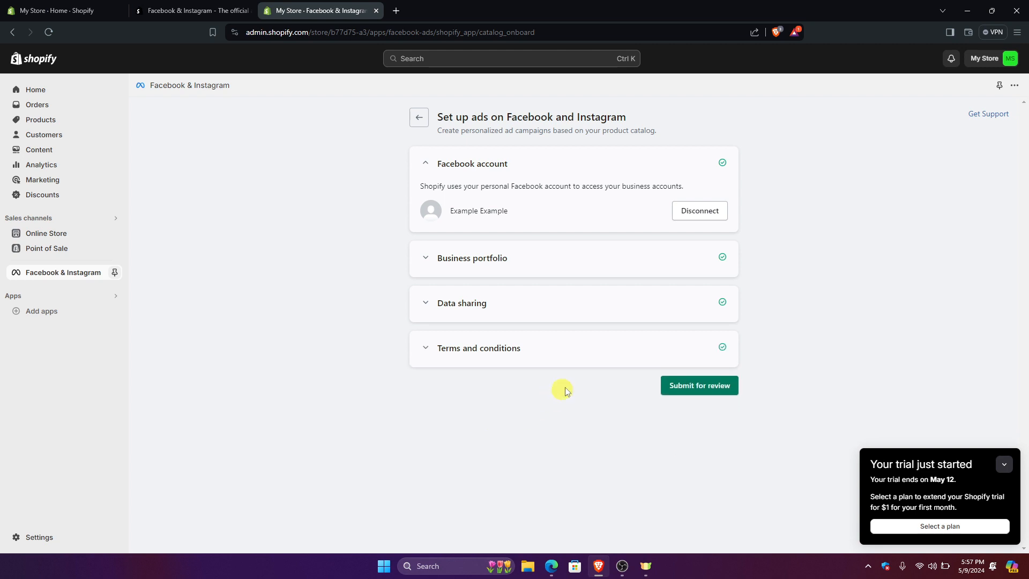
{"action": "left_click", "coordinate": [697, 394]}
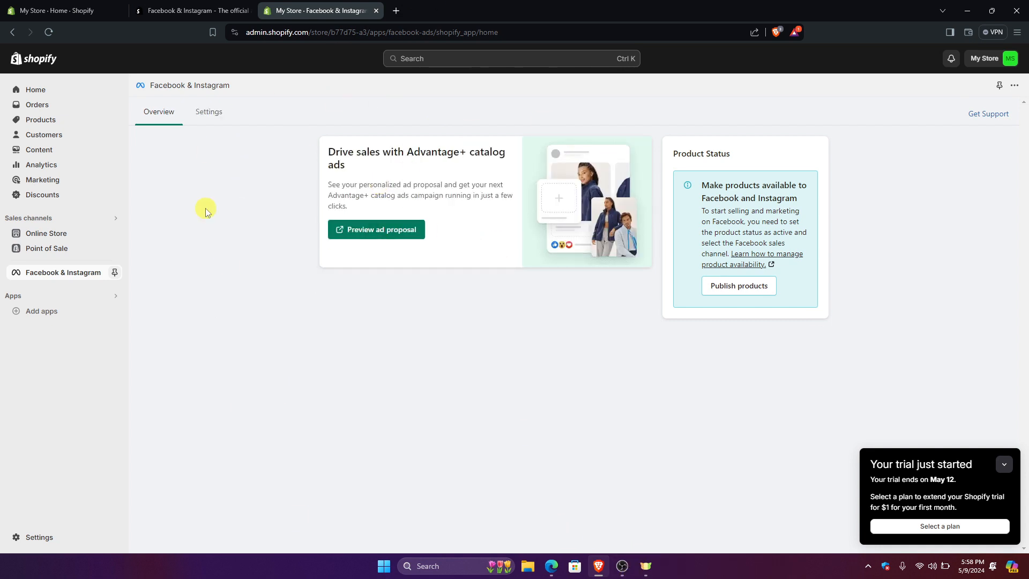
Open the Advantage+ catalog ad proposal in Meta Ads Manager and accept the non-discrimination policy
{"action": "left_click", "coordinate": [379, 239]}
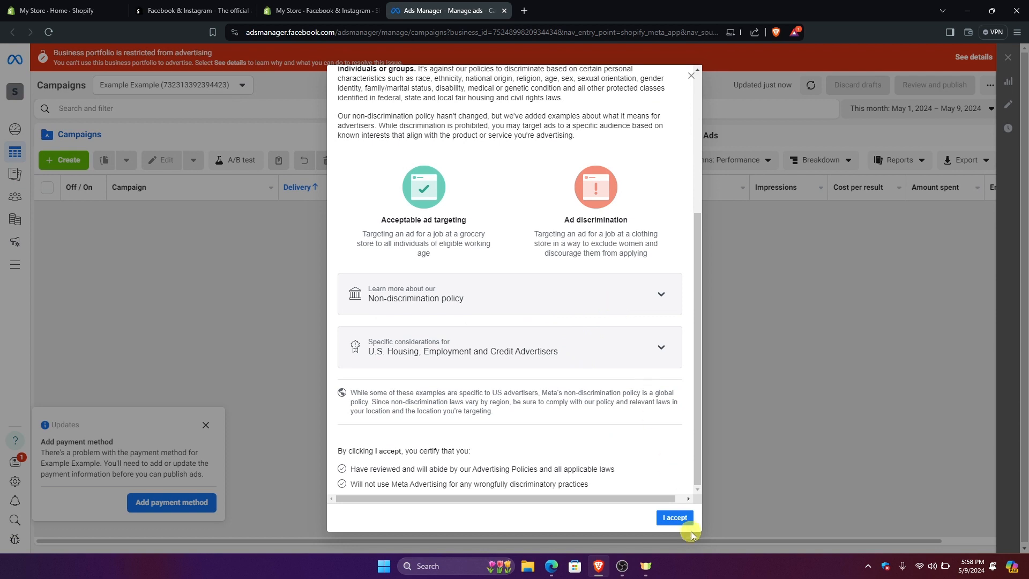
{"action": "left_click", "coordinate": [678, 524]}
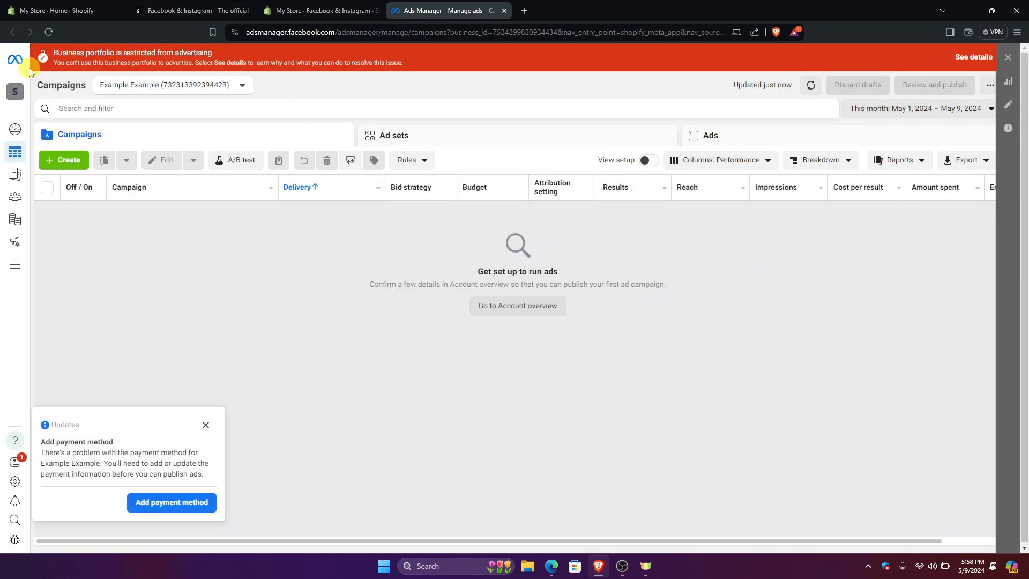
{"action": "mouse_move", "coordinate": [12, 130]}
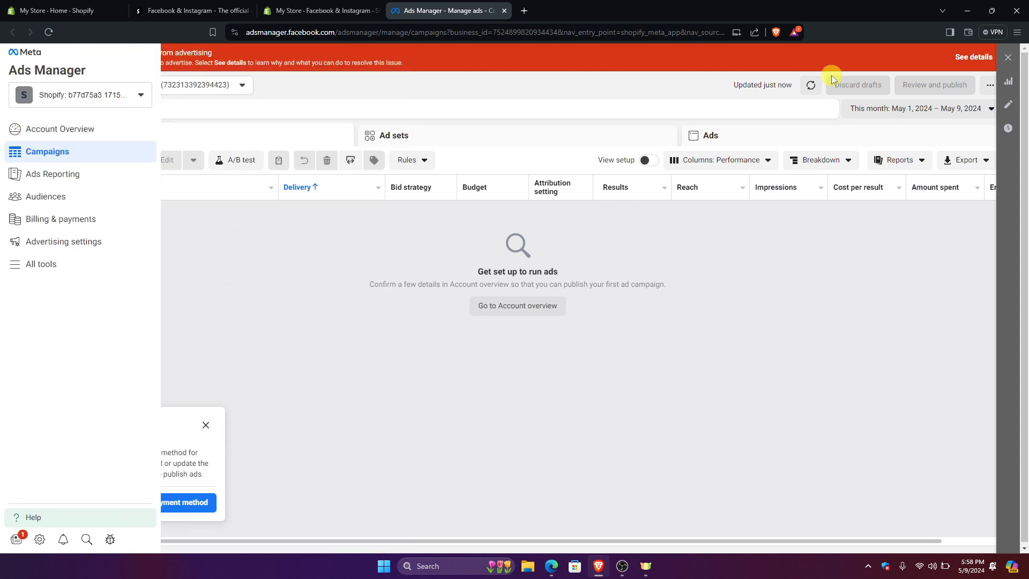
Return to the Facebook & Instagram app in Shopify, reload it and open the app's settings
{"action": "left_click", "coordinate": [343, 10]}
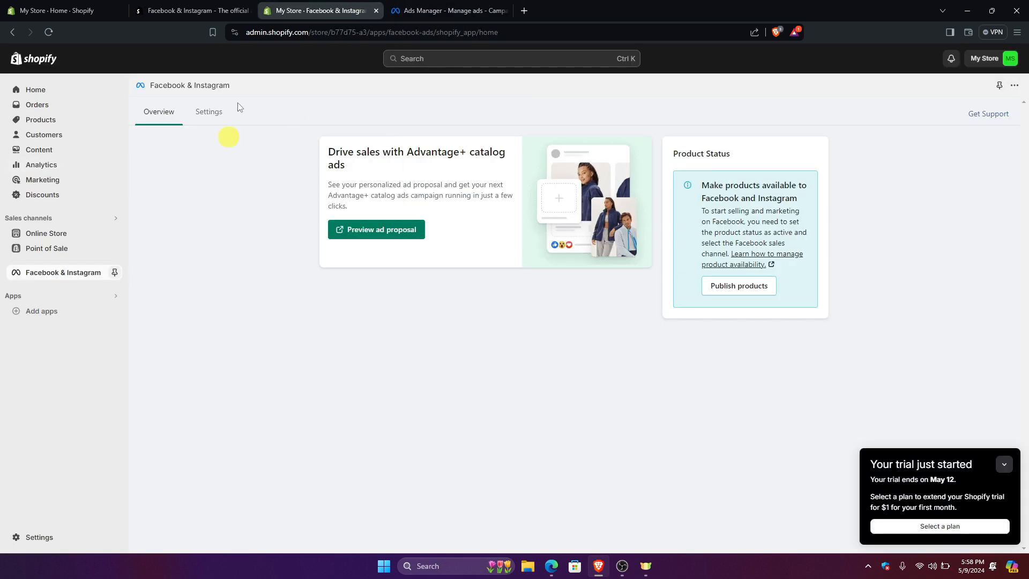
{"action": "left_click", "coordinate": [48, 31]}
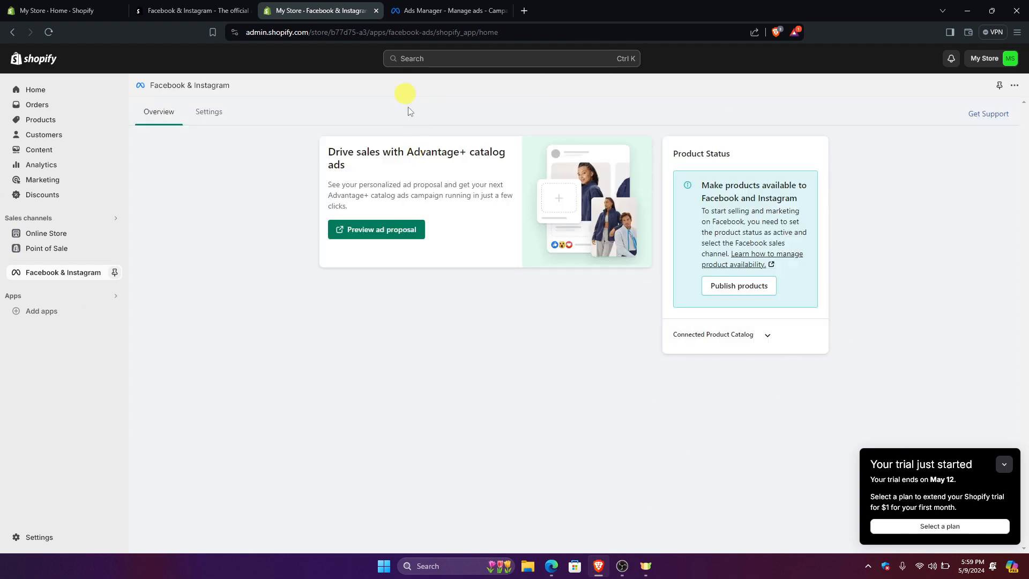
{"action": "left_click", "coordinate": [223, 118]}
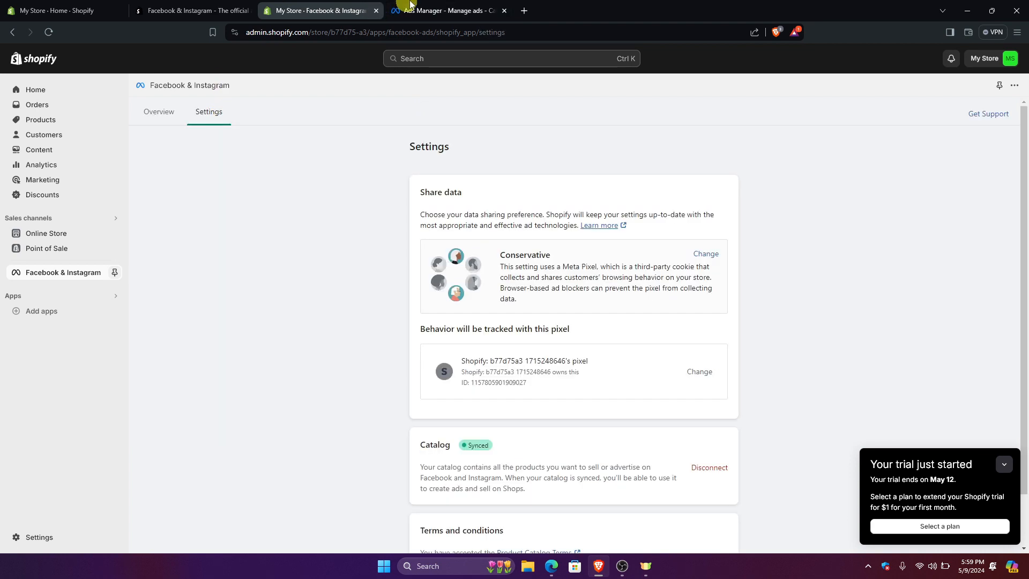
Switch back to Meta Ads Manager and dismiss the Add payment method notice
{"action": "left_click", "coordinate": [462, 6]}
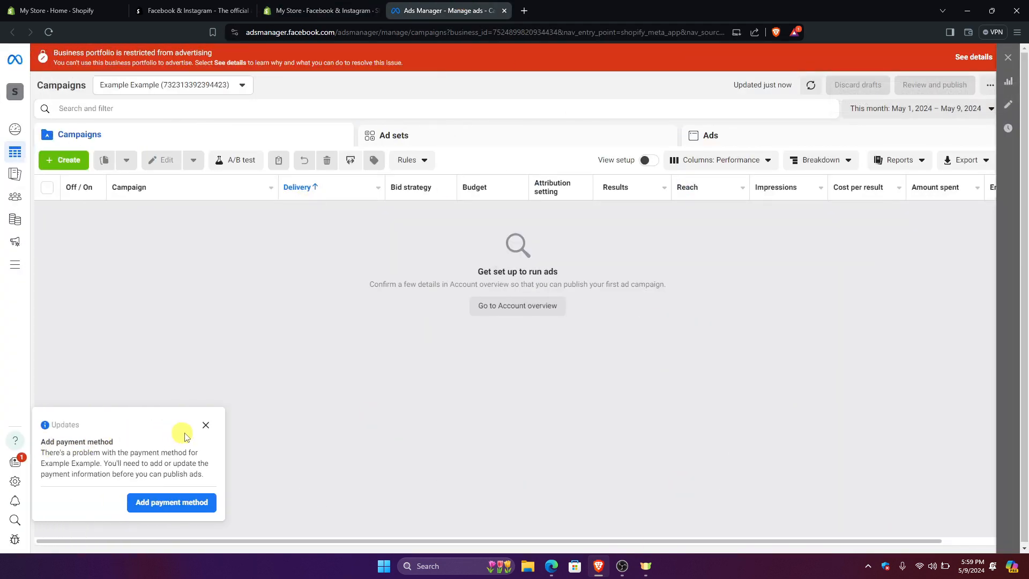
{"action": "left_click", "coordinate": [205, 425]}
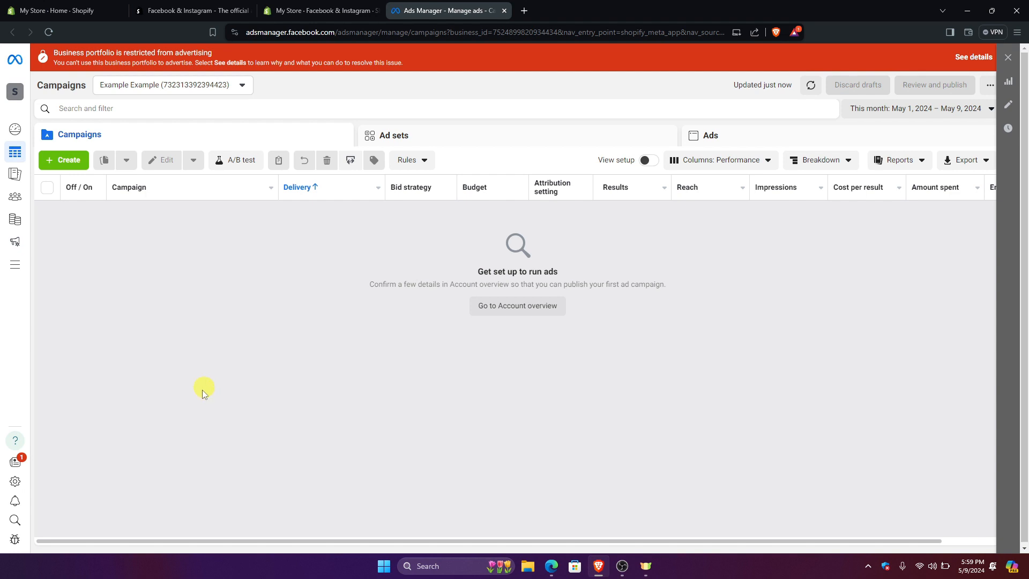